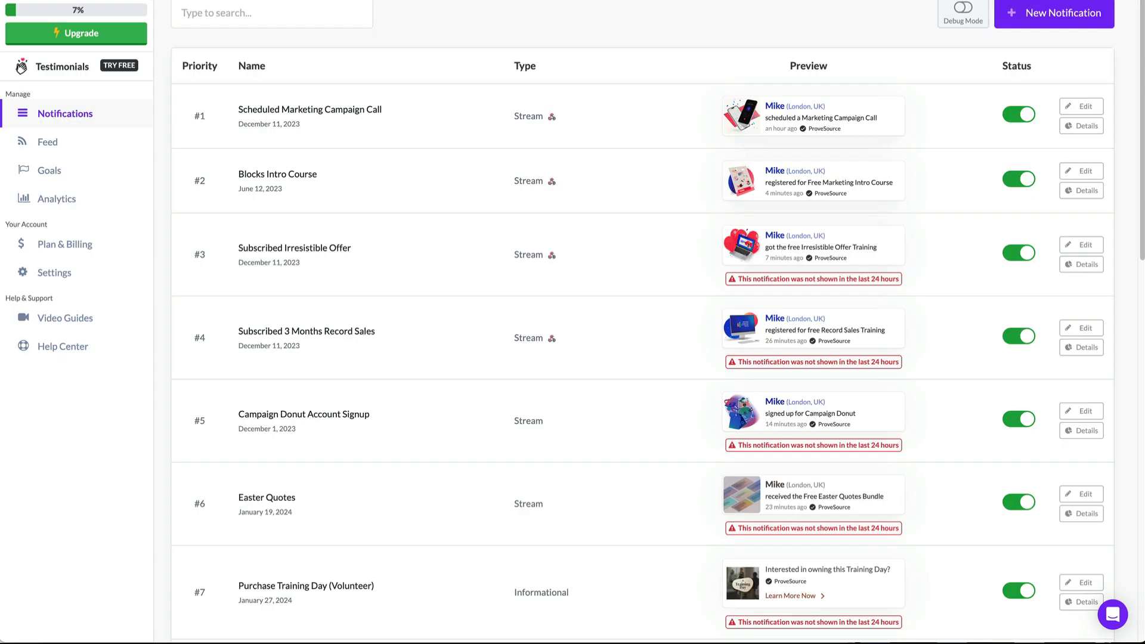
Step: Create a new Stream notification that captures its events through a Webhook
{"action": "scroll", "coordinate": [168, 95], "scroll_direction": "up", "scroll_amount": 2}
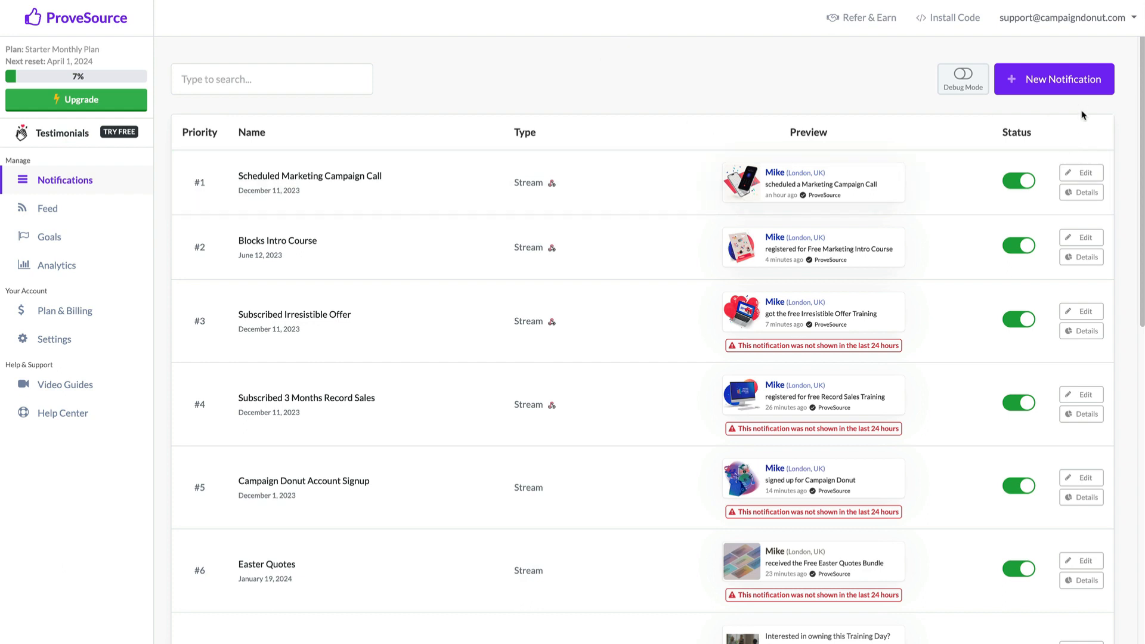
{"action": "left_click", "coordinate": [1054, 84]}
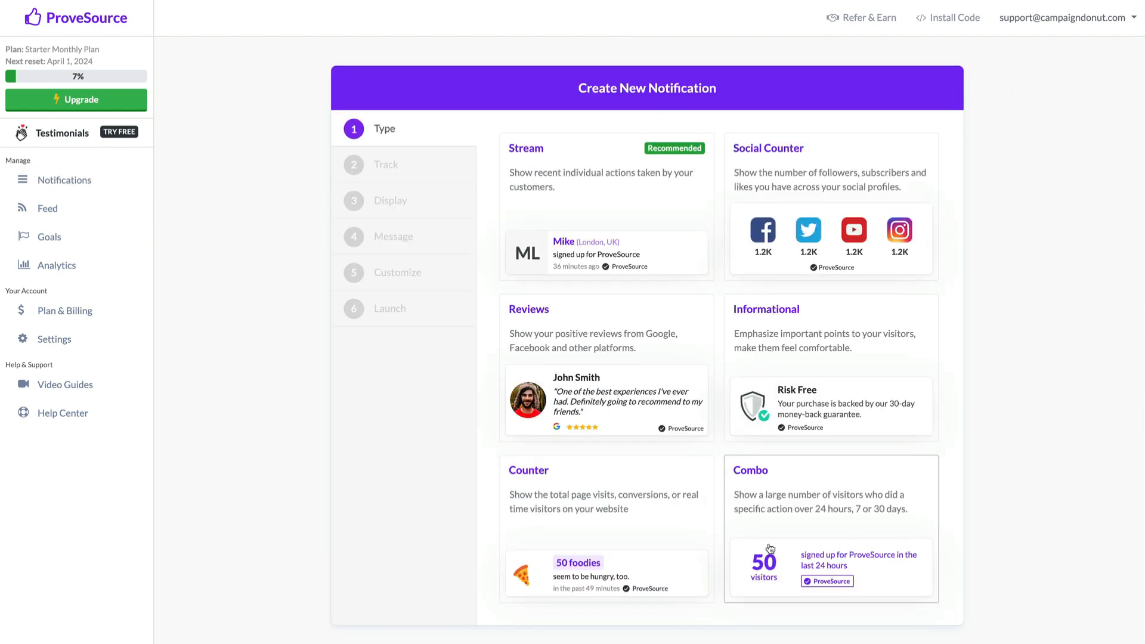
{"action": "left_click", "coordinate": [608, 182]}
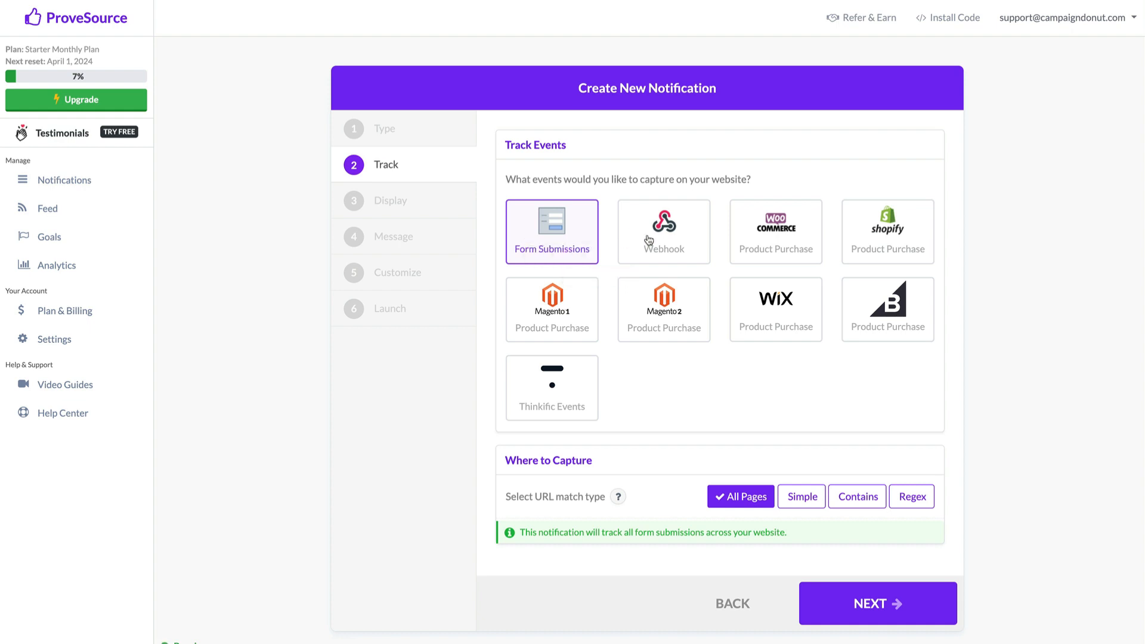
{"action": "left_click", "coordinate": [675, 241]}
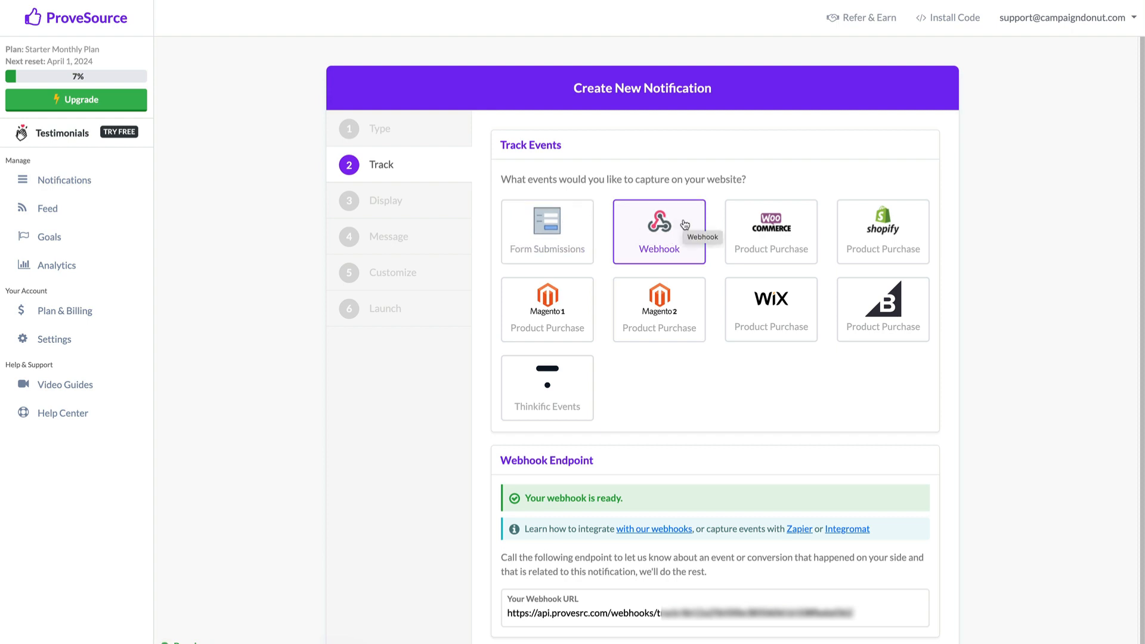
Step: Copy the notification's webhook URL and continue to the Display stage
{"action": "left_click", "coordinate": [823, 602]}
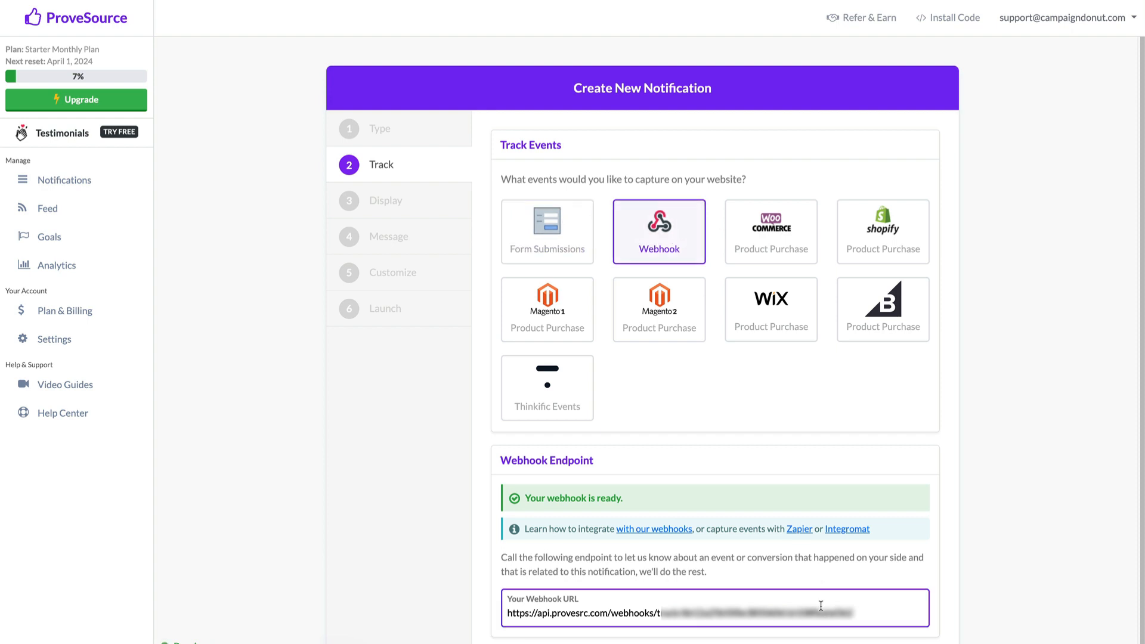
{"action": "left_click", "coordinate": [821, 606]}
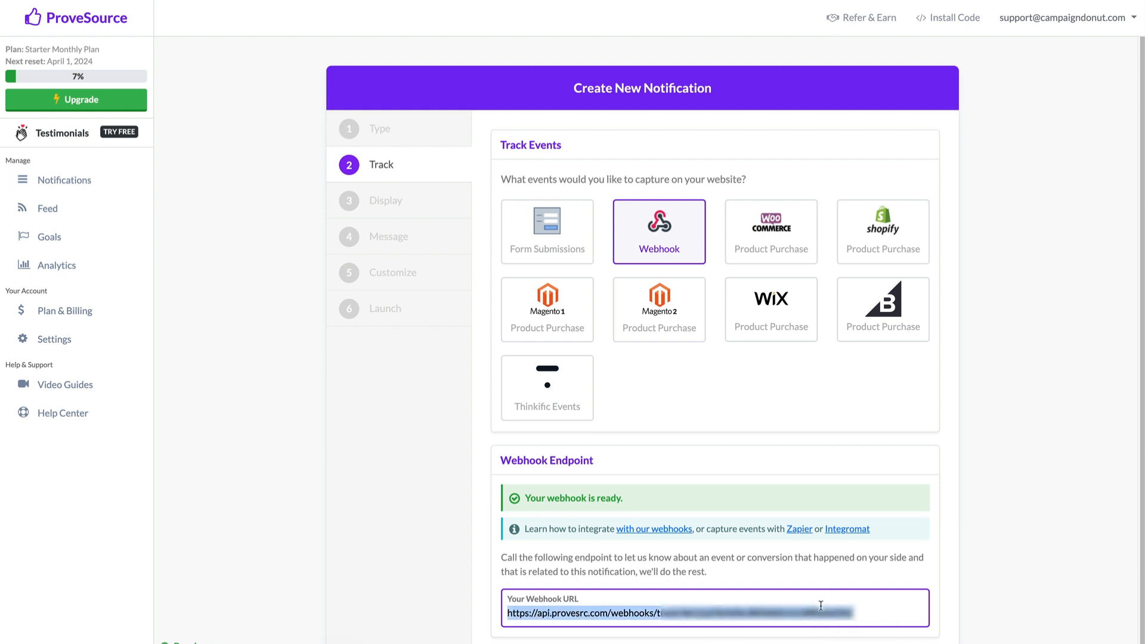
{"action": "right_click", "coordinate": [777, 607]}
{"action": "left_click", "coordinate": [815, 638]}
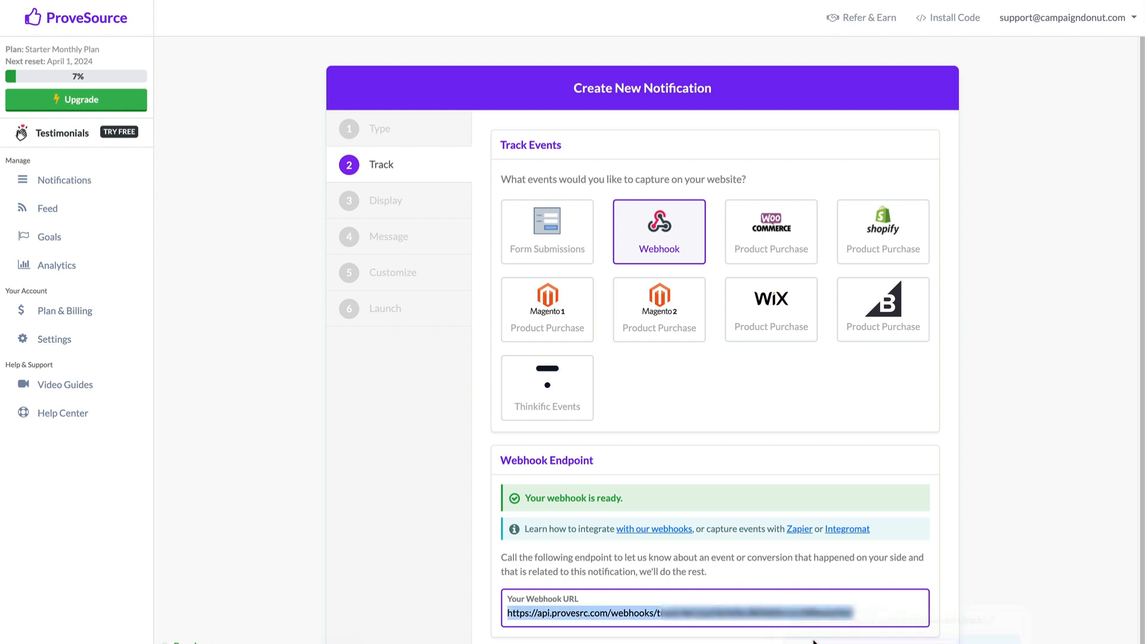
{"action": "left_click", "coordinate": [967, 590]}
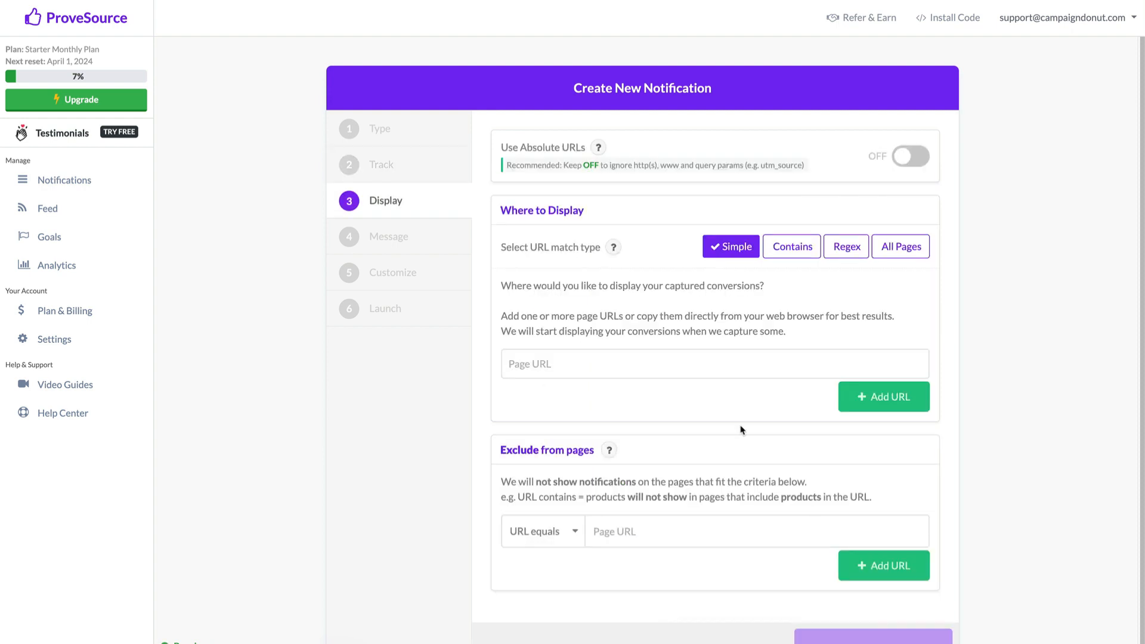
{"action": "left_click", "coordinate": [587, 366]}
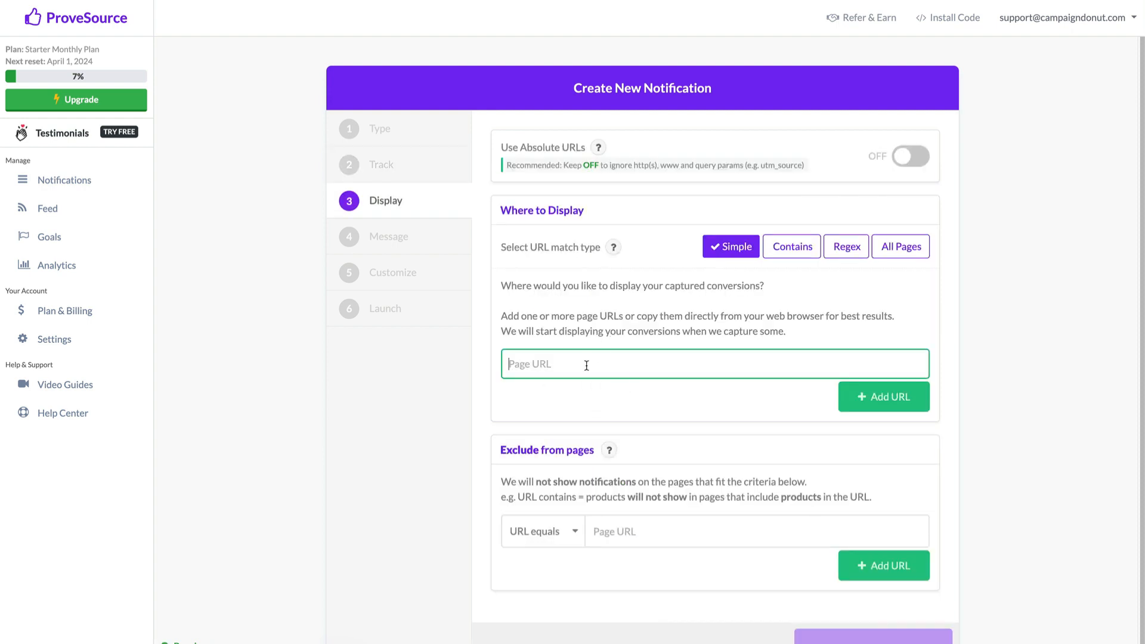
{"action": "type", "text": "faithfu"}
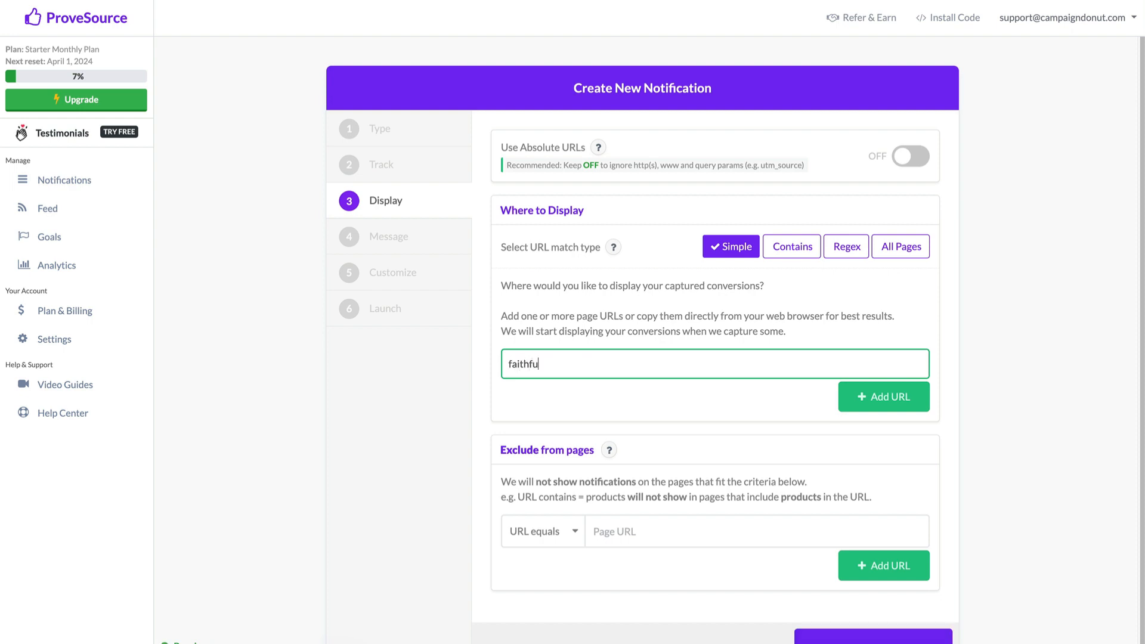
{"action": "type", "text": "landfruitful.com"}
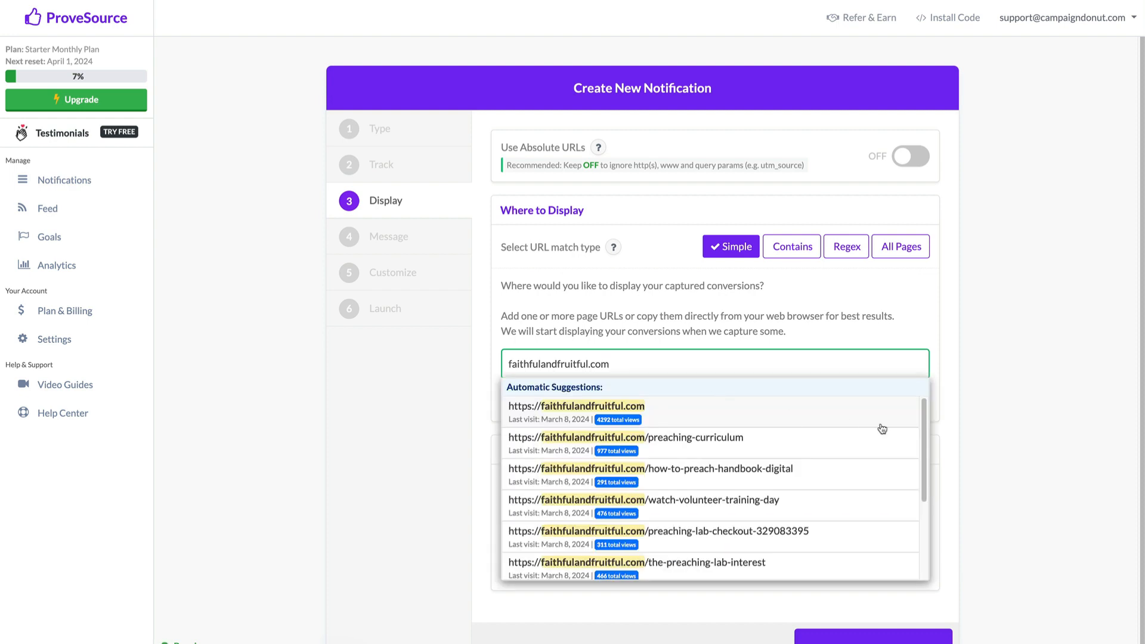
{"action": "left_click", "coordinate": [553, 410]}
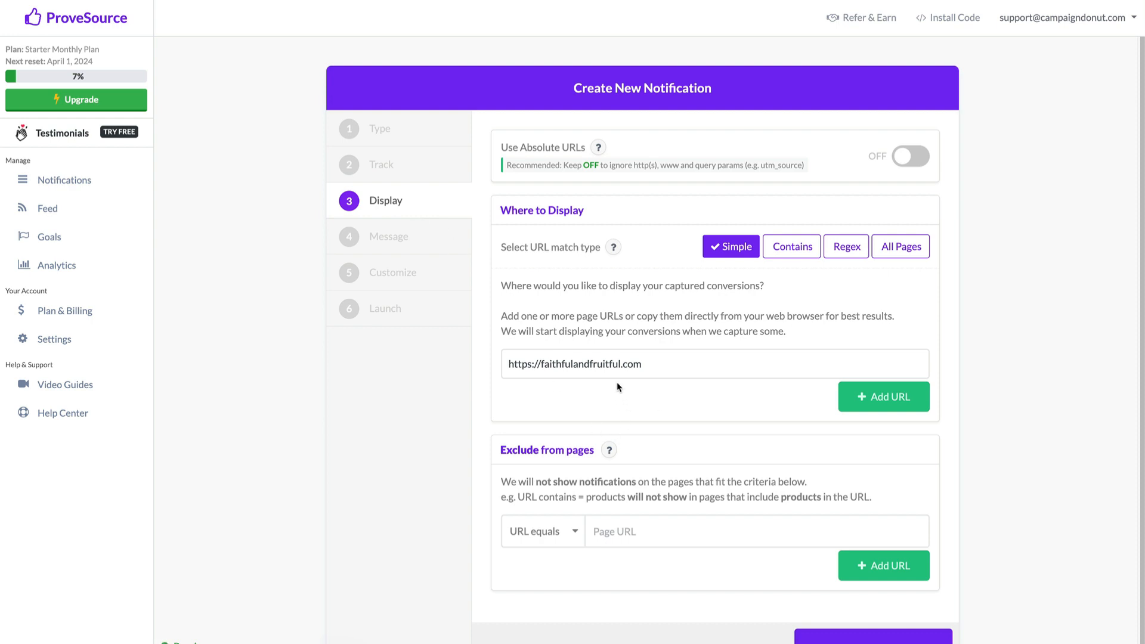
{"action": "left_click", "coordinate": [873, 636]}
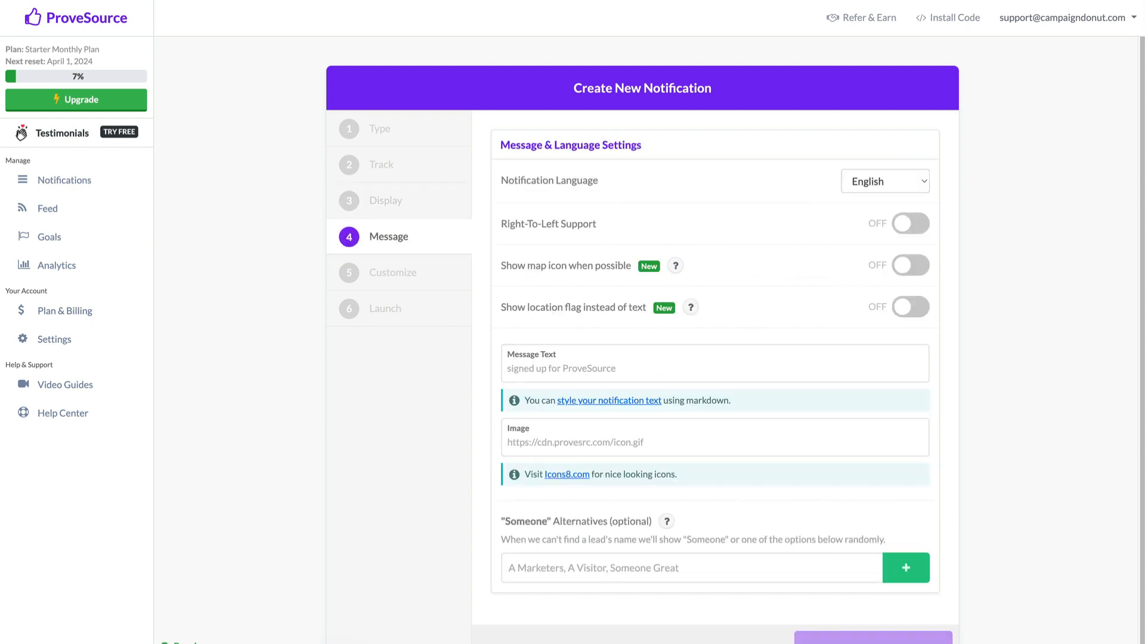
Step: Set the message text to "purchased the Easter Sermon Training", paste the URL of prove-source-fnf-best-easter-ever-social-proof-notification.jpg as the image, and continue to Customize
{"action": "left_click", "coordinate": [549, 365]}
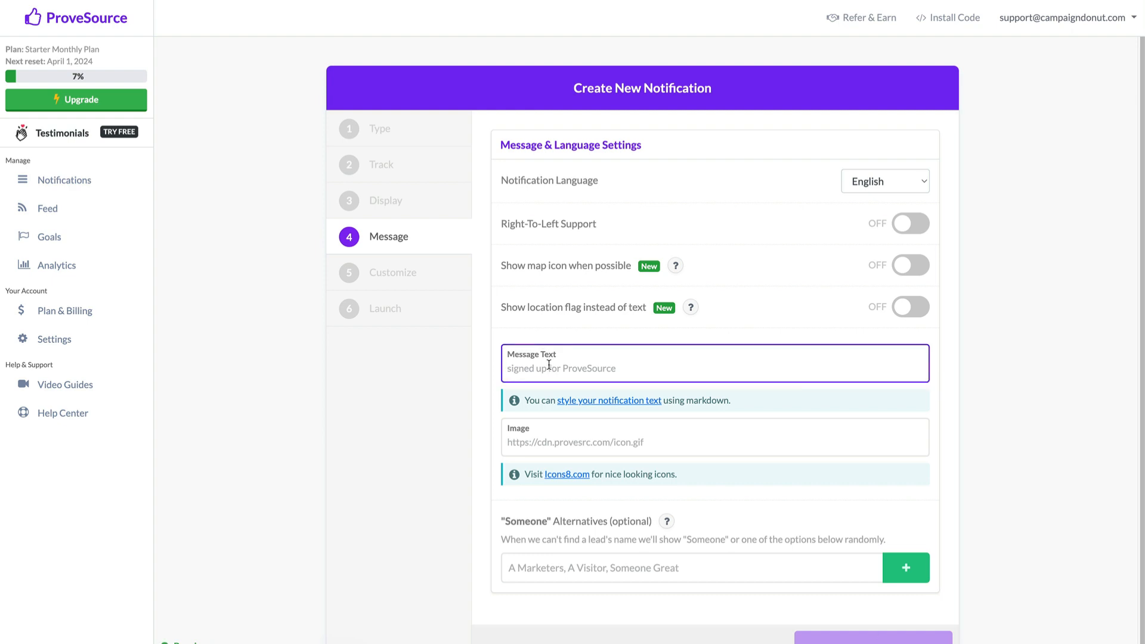
{"action": "type", "text": "purchased the"}
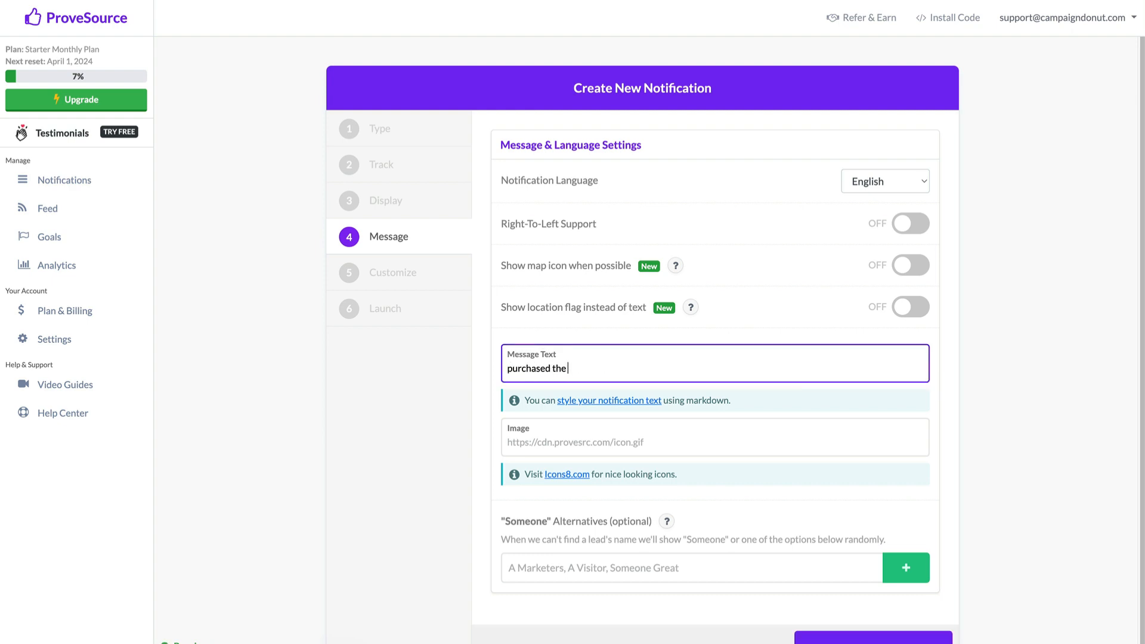
{"action": "type", "text": " Easter Sermon Training"}
{"action": "left_click", "coordinate": [568, 443]}
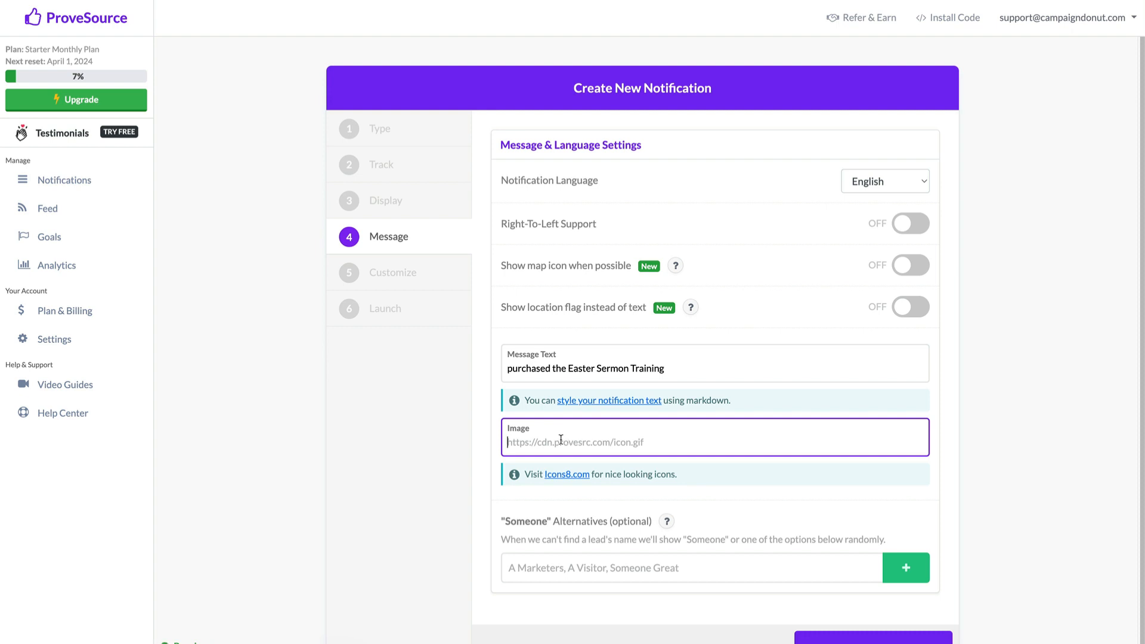
{"action": "key", "text": "ctrl+v"}
{"action": "scroll", "coordinate": [561, 440], "scroll_direction": "down", "scroll_amount": 2}
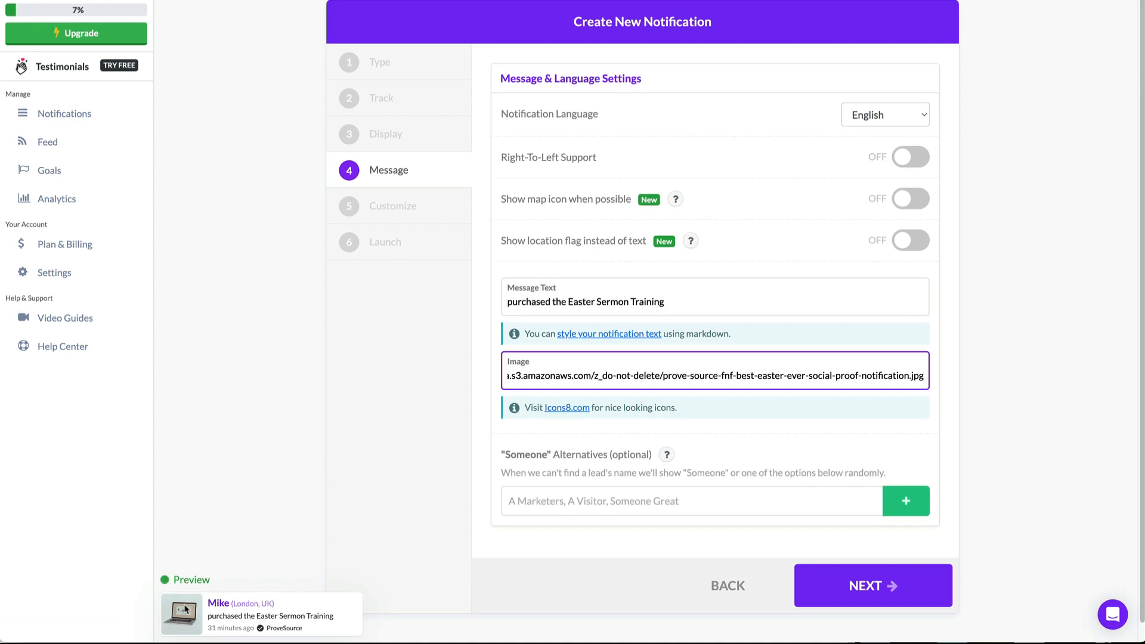
{"action": "left_click", "coordinate": [618, 510]}
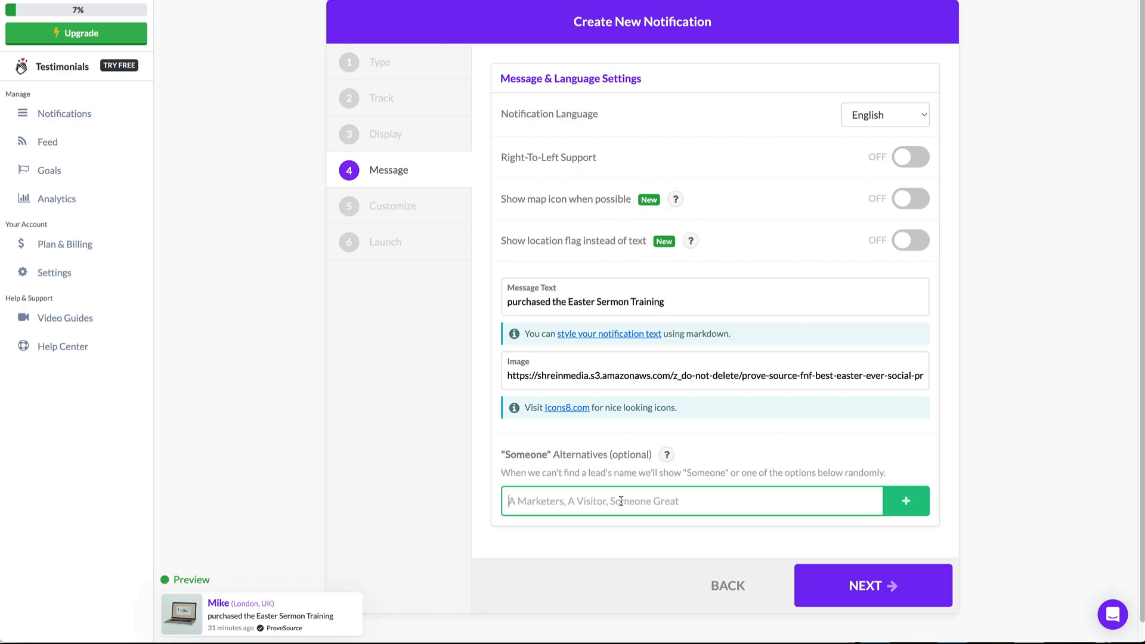
{"action": "left_click", "coordinate": [877, 600]}
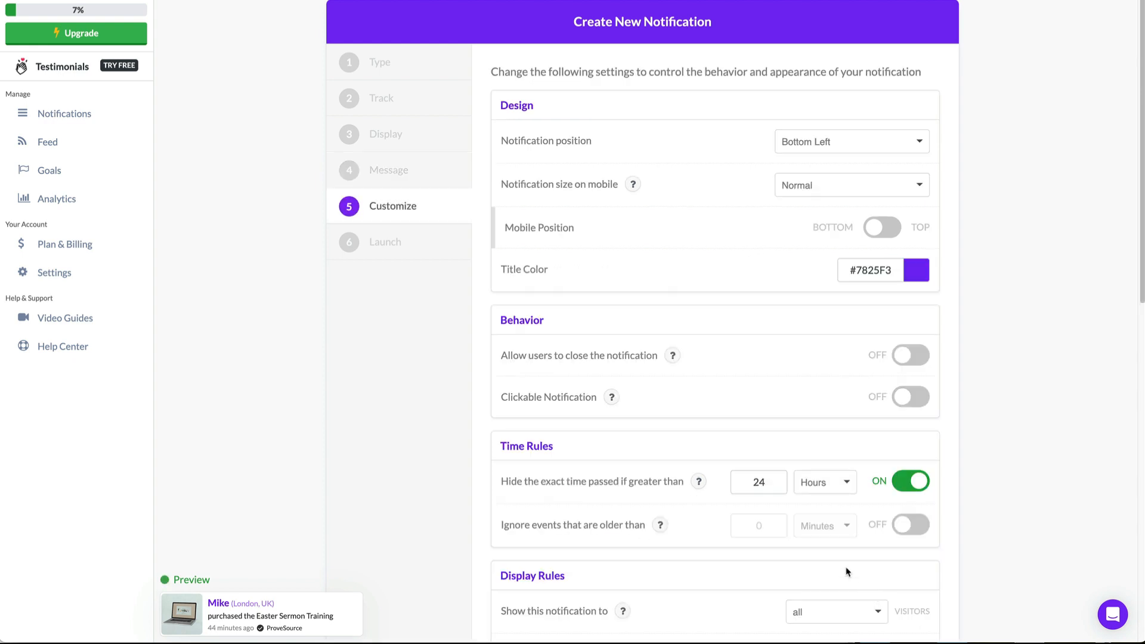
{"action": "left_click", "coordinate": [811, 144]}
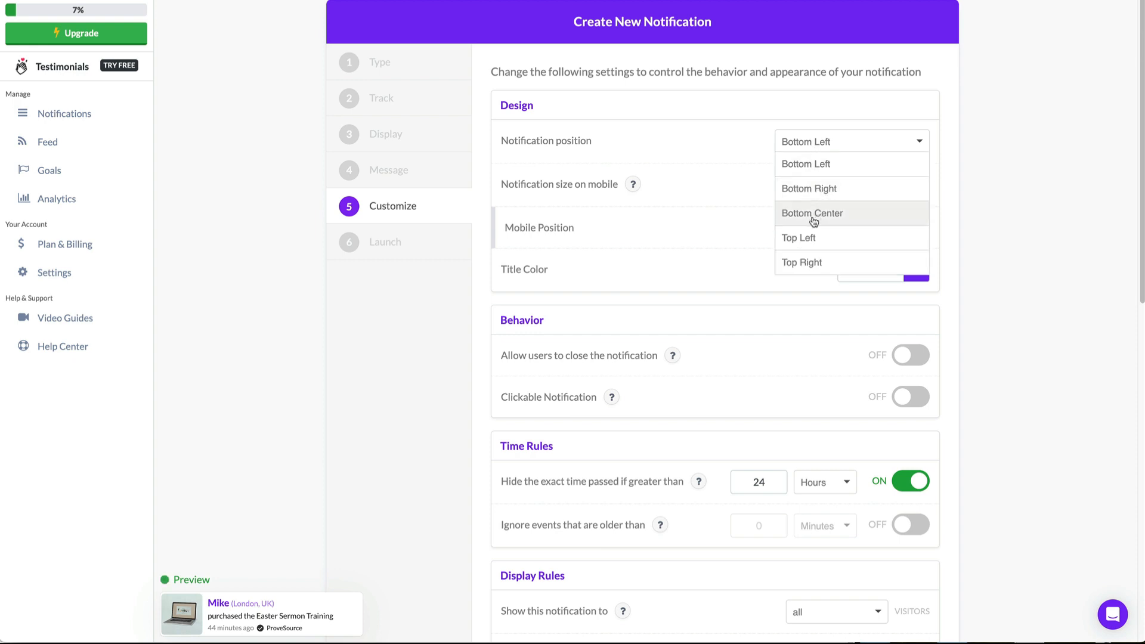
{"action": "left_click", "coordinate": [592, 259]}
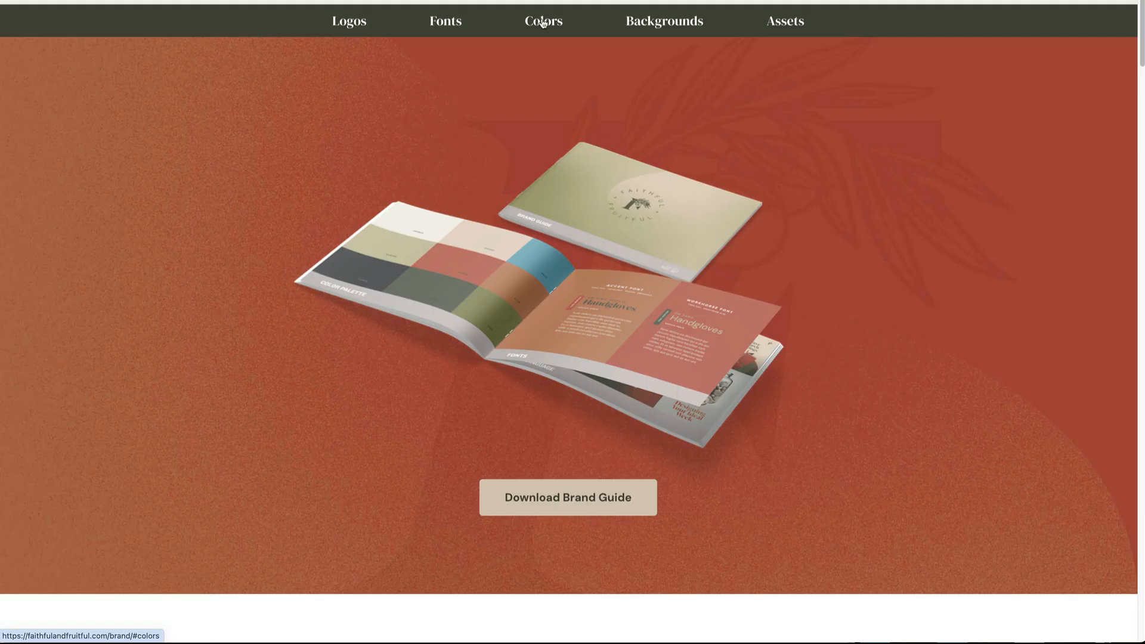
Step: Copy the Paragraph Font hex code 2A2B2E from the color palette on the brand guide page
{"action": "left_click", "coordinate": [556, 19]}
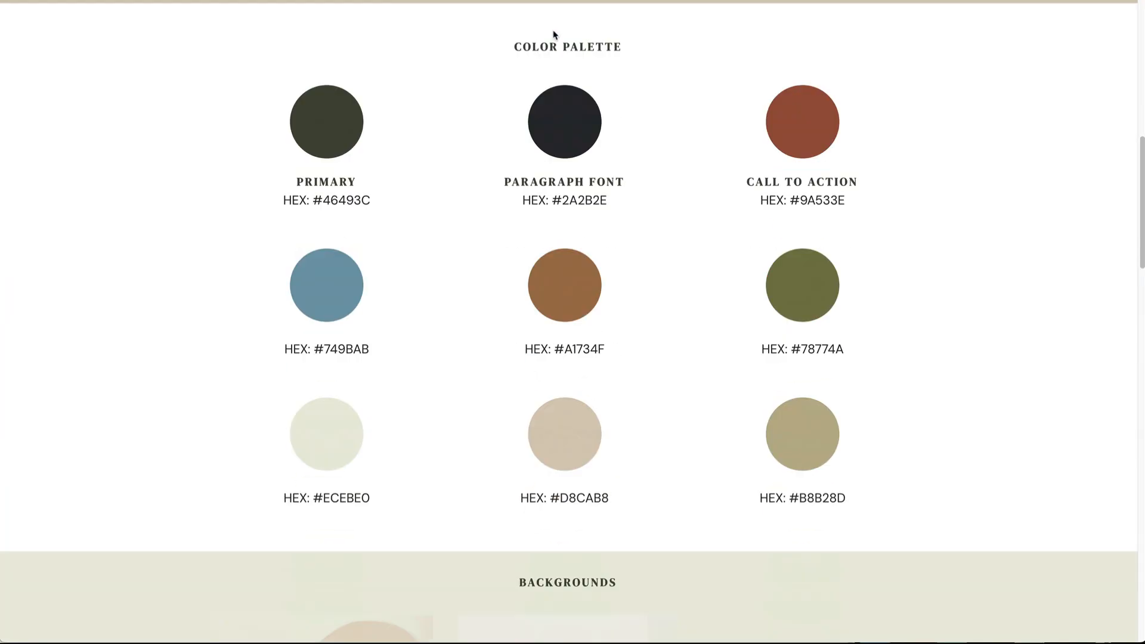
{"action": "double_click", "coordinate": [586, 119]}
{"action": "right_click", "coordinate": [586, 120]}
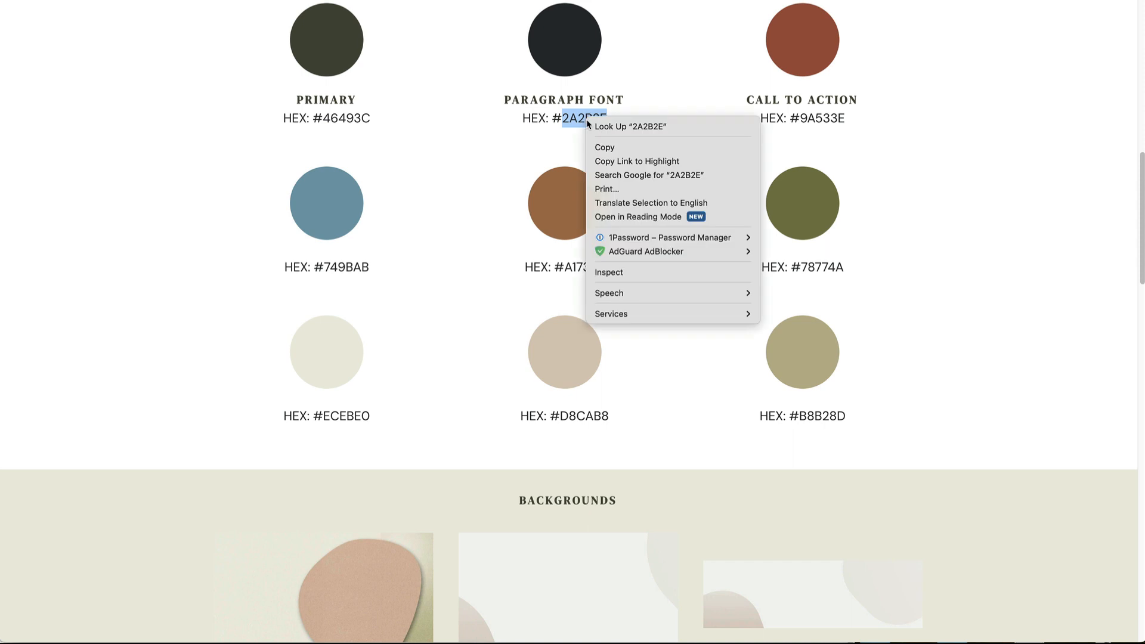
{"action": "left_click", "coordinate": [623, 150]}
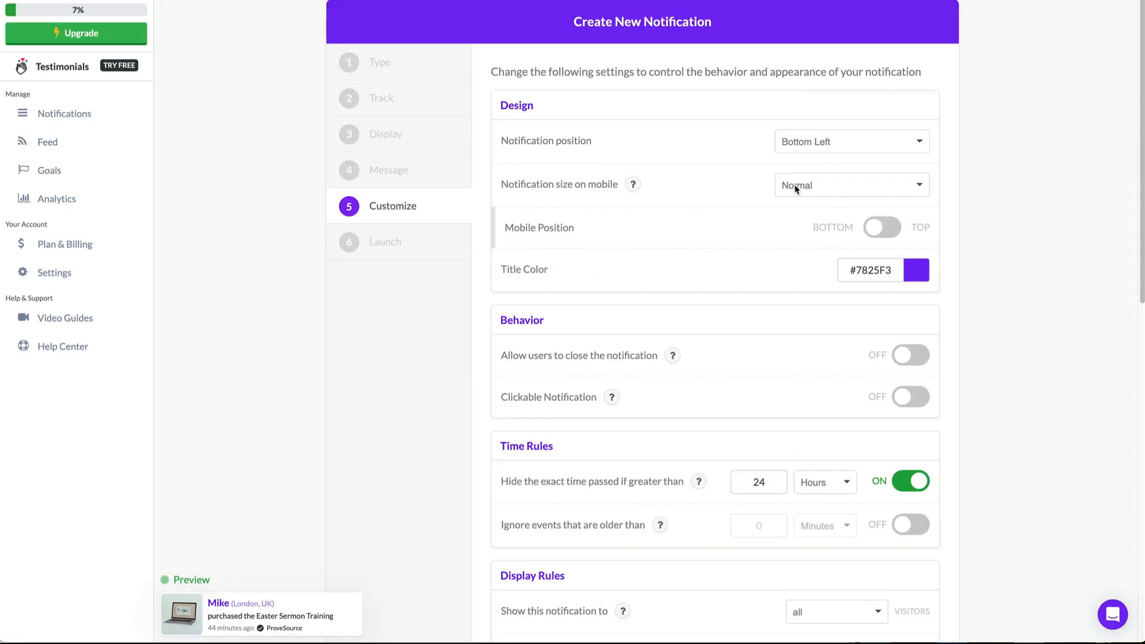
Step: Return to the notification setup and replace the title color with the copied hex value #2A2B2E
{"action": "double_click", "coordinate": [881, 272]}
{"action": "right_click", "coordinate": [879, 275]}
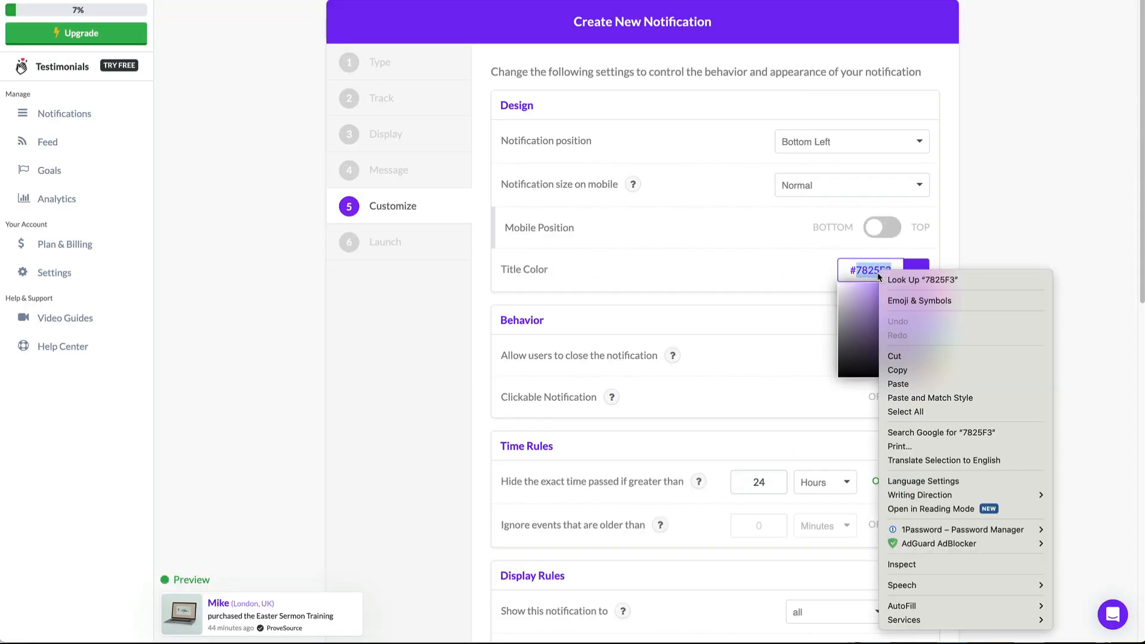
{"action": "left_click", "coordinate": [898, 383]}
{"action": "left_click", "coordinate": [989, 278]}
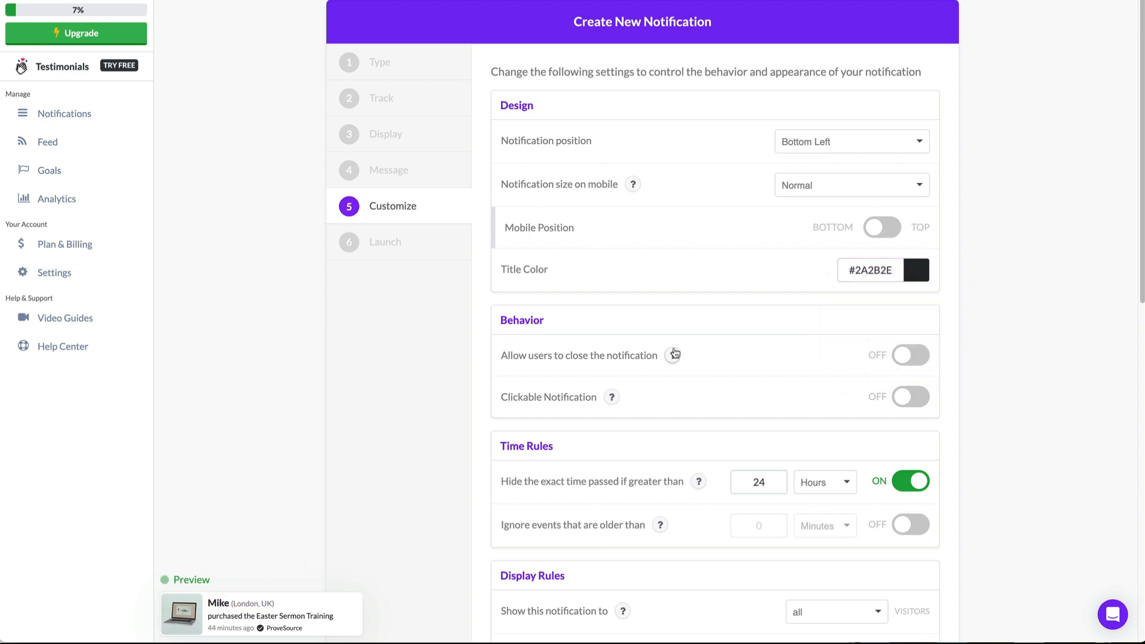
Step: Enable showing conversions from the visitor's country first in the display rules and continue to the Launch stage
{"action": "scroll", "coordinate": [672, 357], "scroll_direction": "down", "scroll_amount": 1}
{"action": "scroll", "coordinate": [776, 386], "scroll_direction": "down", "scroll_amount": 1}
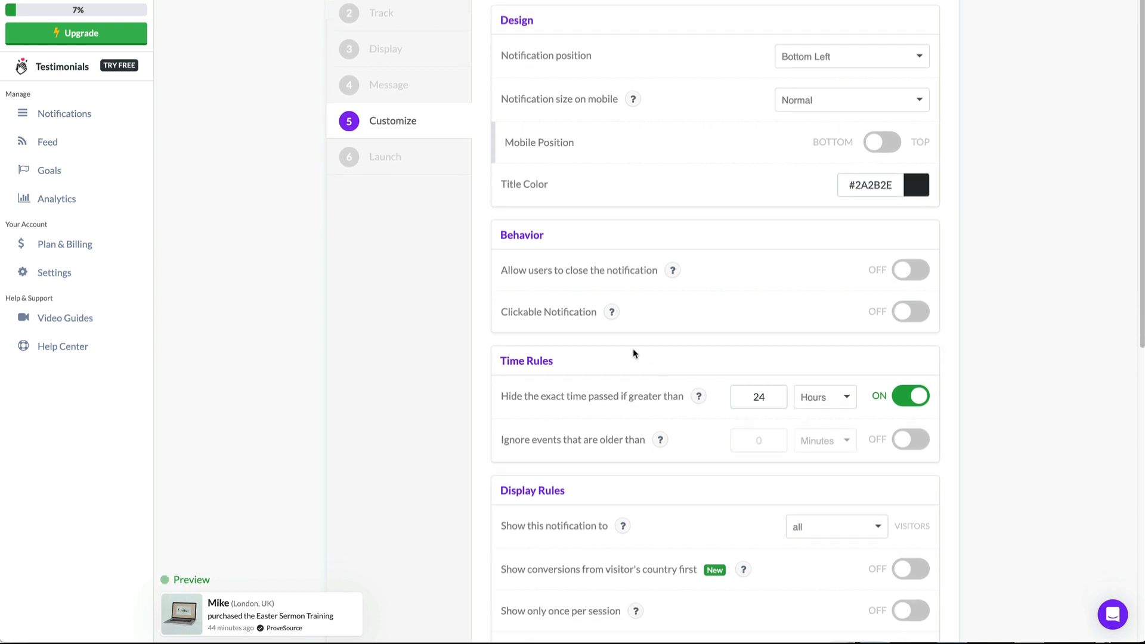
{"action": "scroll", "coordinate": [877, 327], "scroll_direction": "down", "scroll_amount": 1}
{"action": "scroll", "coordinate": [877, 329], "scroll_direction": "down", "scroll_amount": 5}
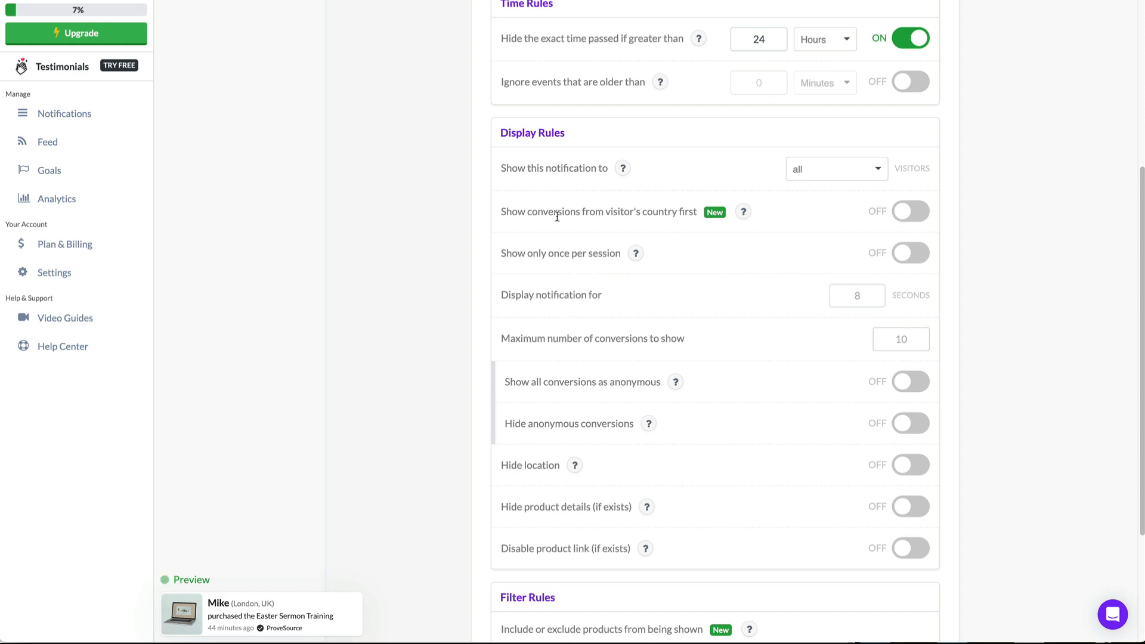
{"action": "left_click", "coordinate": [913, 212]}
{"action": "scroll", "coordinate": [574, 285], "scroll_direction": "down", "scroll_amount": 1}
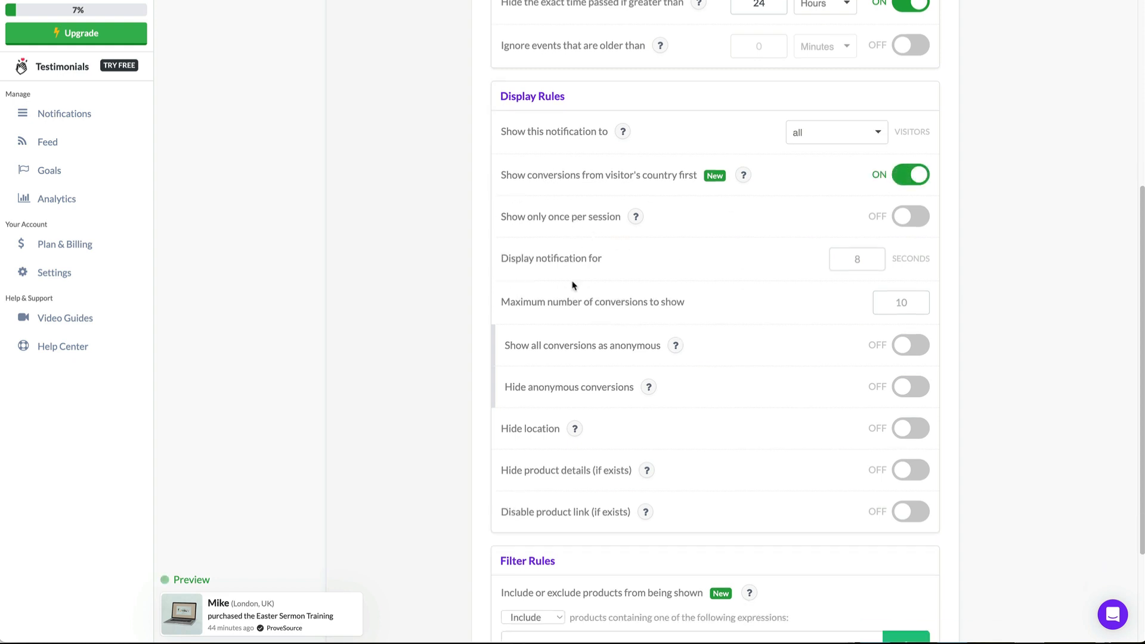
{"action": "scroll", "coordinate": [574, 285], "scroll_direction": "down", "scroll_amount": 3}
{"action": "left_click", "coordinate": [887, 563]}
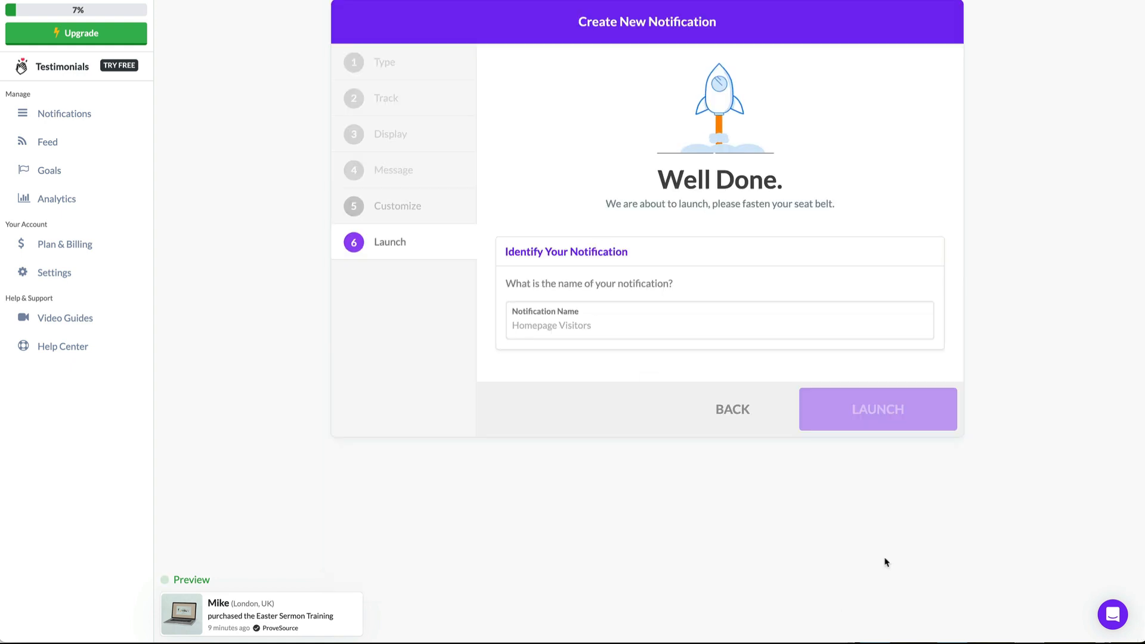
Step: Name the notification "Purchased Easter Sermon Training Videos" and launch it
{"action": "left_click", "coordinate": [604, 319]}
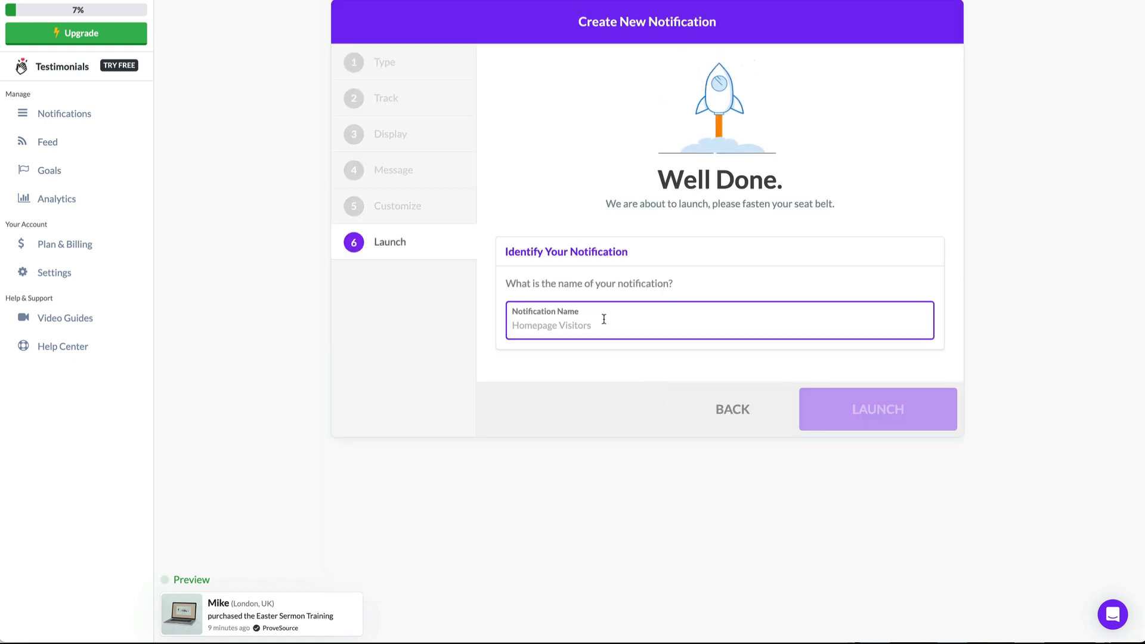
{"action": "type", "text": "P"}
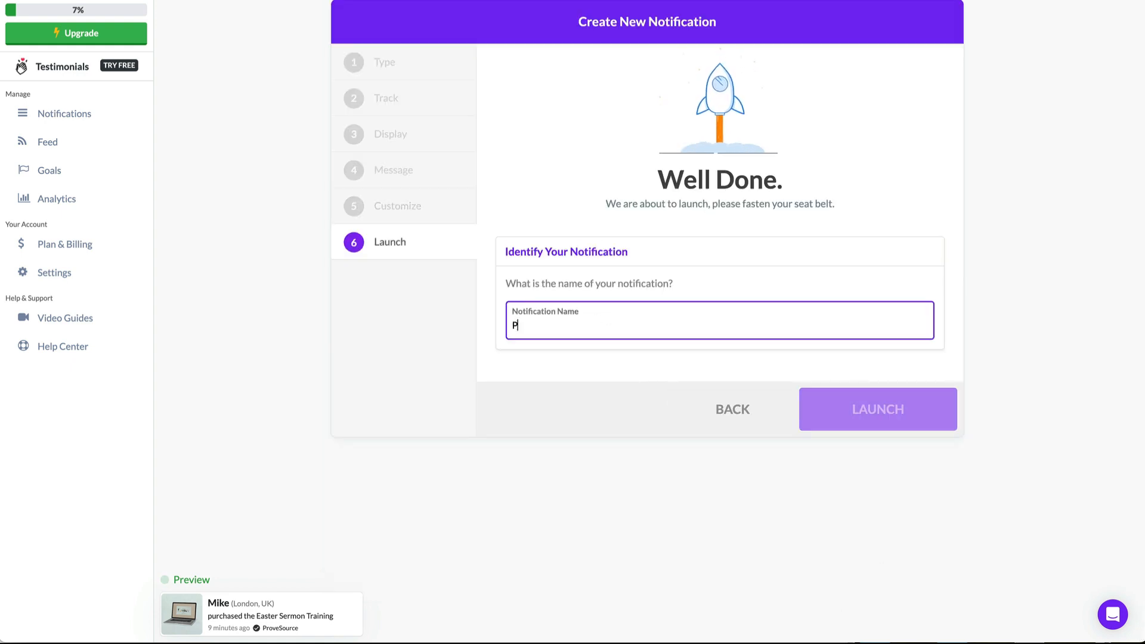
{"action": "type", "text": "urchased Easter S"}
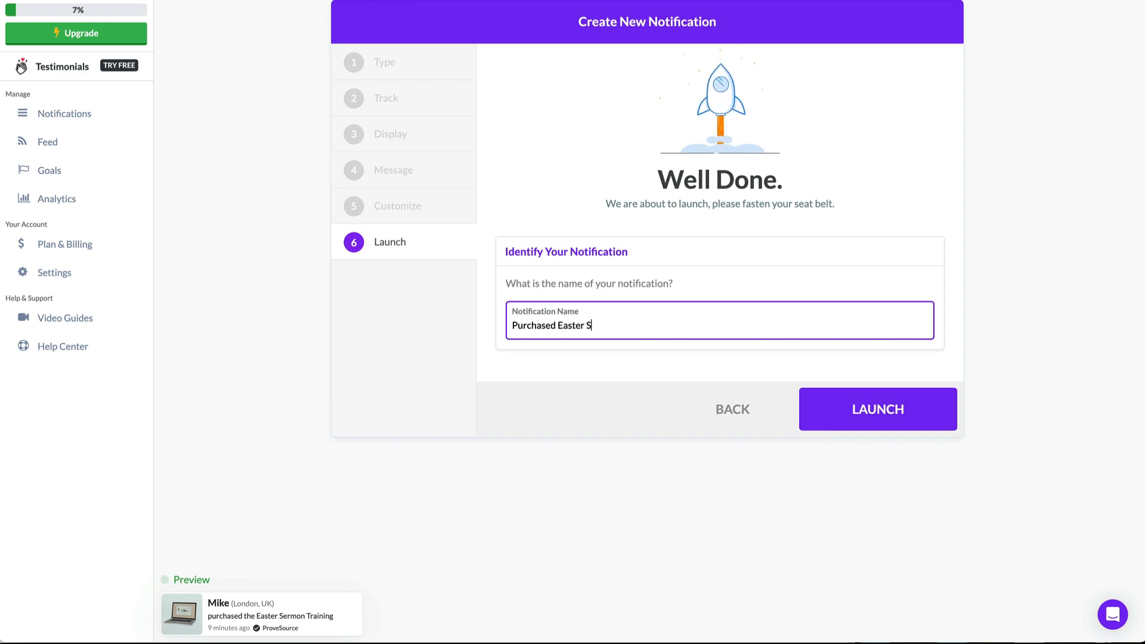
{"action": "type", "text": "ermon Training Vide"}
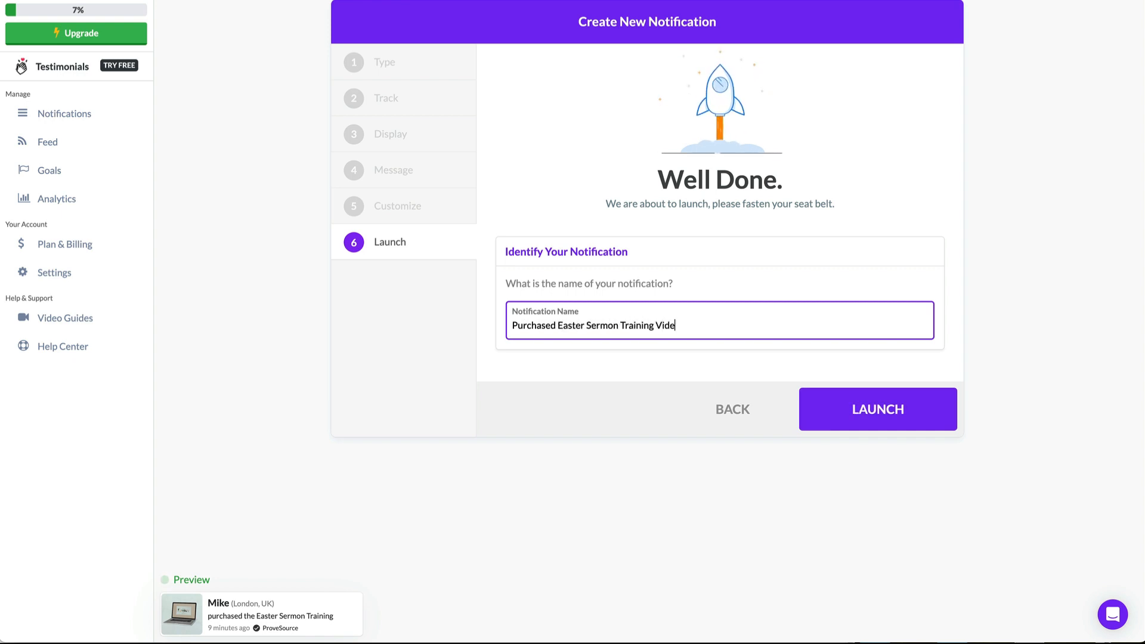
{"action": "type", "text": "os"}
{"action": "left_click", "coordinate": [872, 412]}
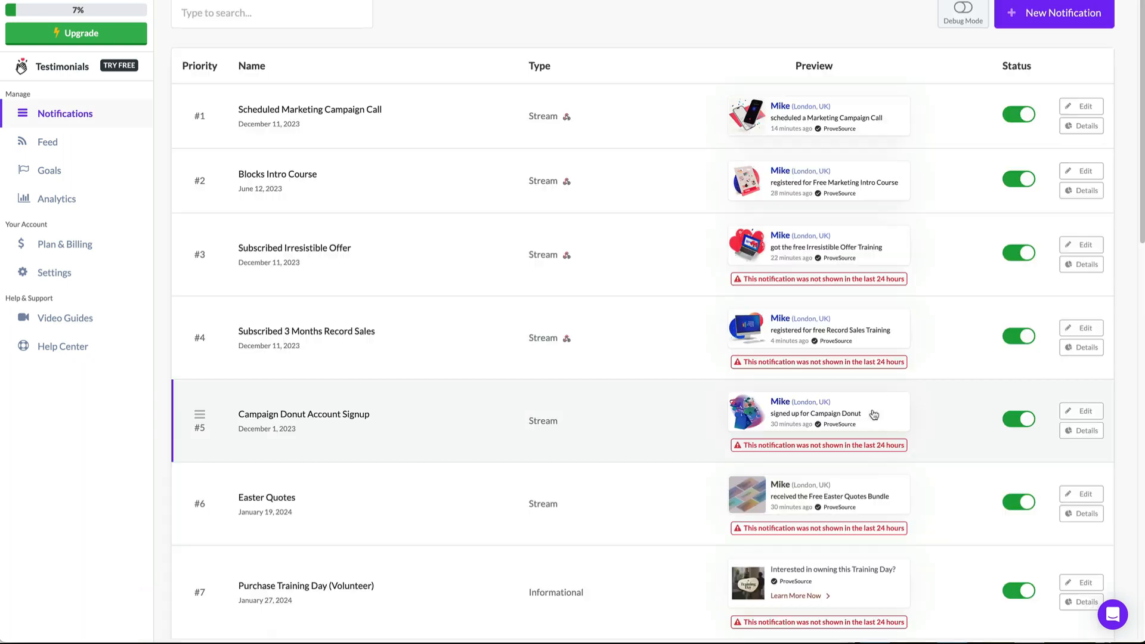
Step: Look through the list of existing notifications down to its lower entries
{"action": "scroll", "coordinate": [656, 403], "scroll_direction": "down", "scroll_amount": 10}
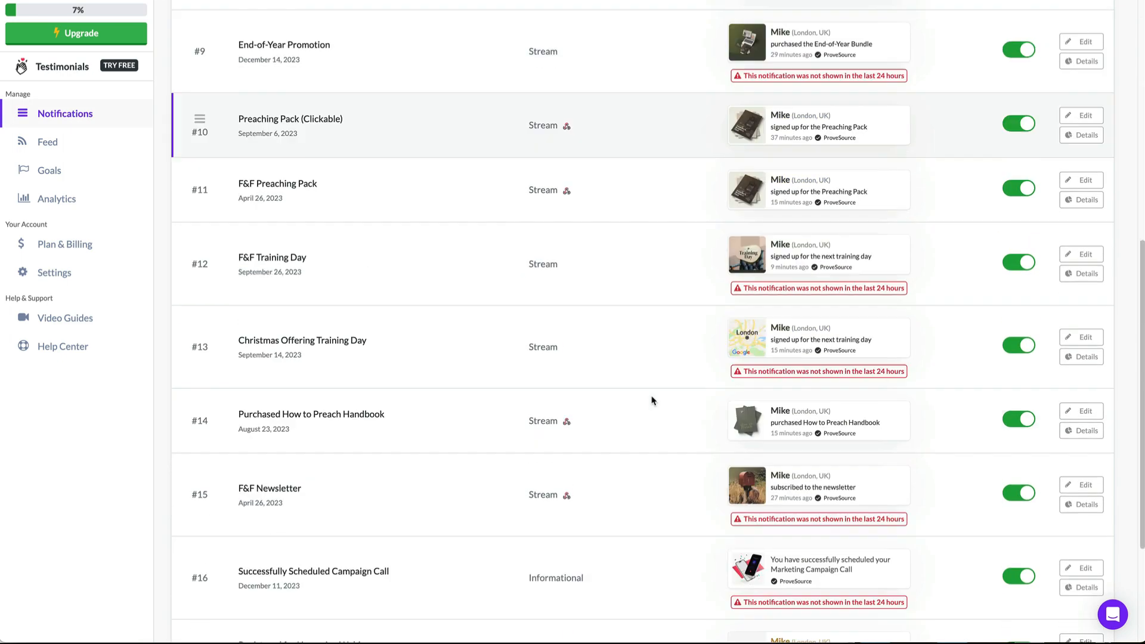
{"action": "scroll", "coordinate": [652, 401], "scroll_direction": "down", "scroll_amount": 3}
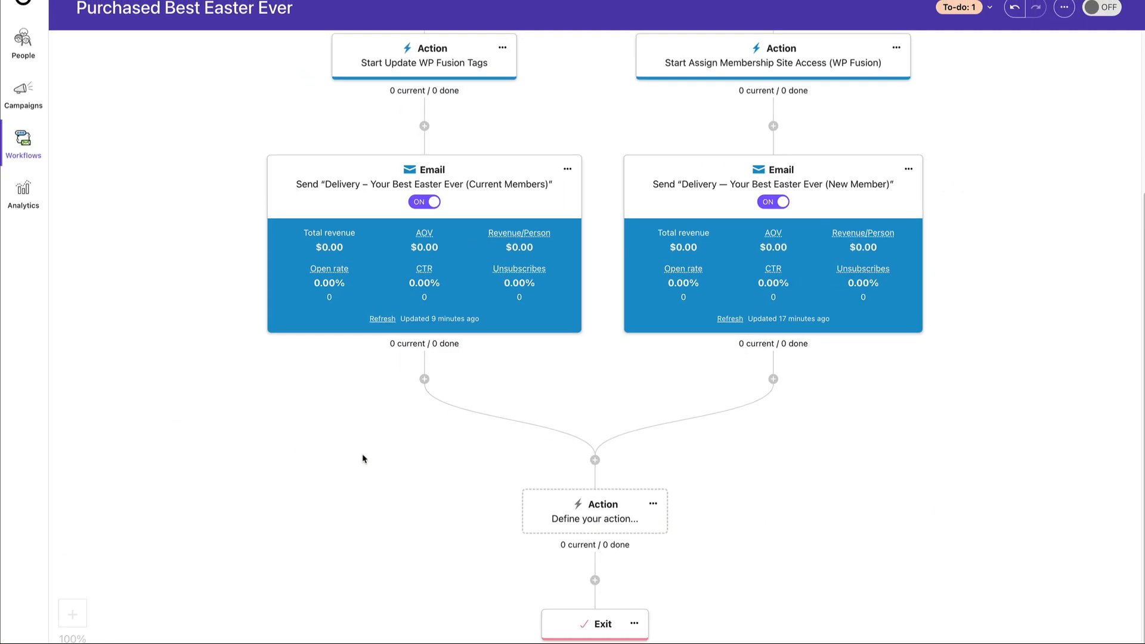
Step: In Drip's Purchased Best Easter Ever workflow, define the empty action as Send an HTTP post with the ProveSource webhook URL as endpoint
{"action": "left_click", "coordinate": [610, 511]}
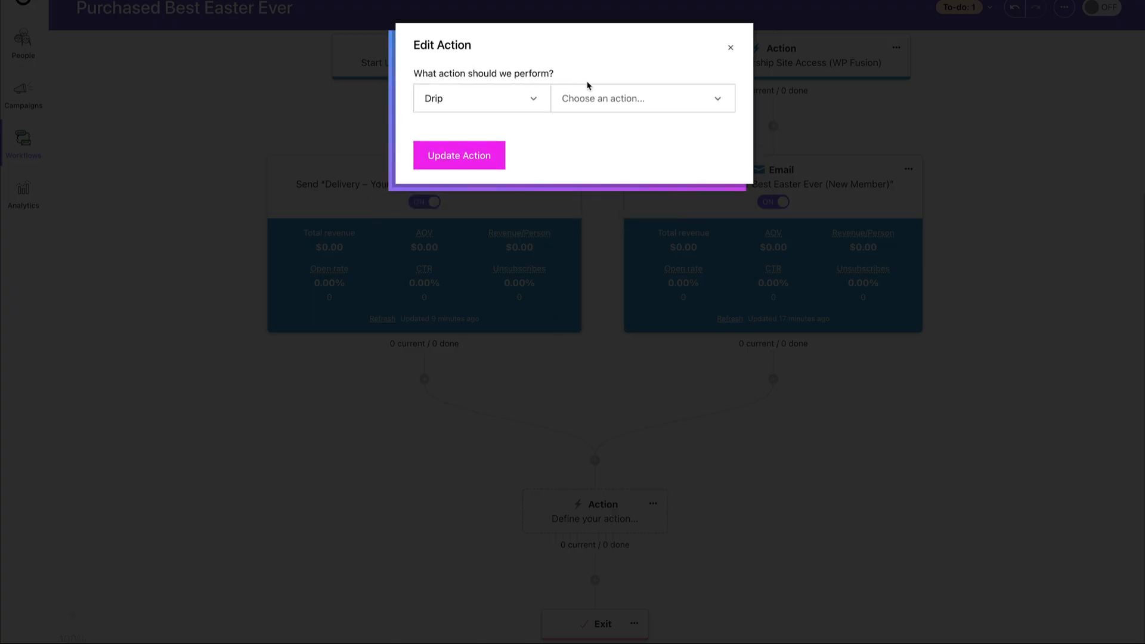
{"action": "left_click", "coordinate": [734, 49]}
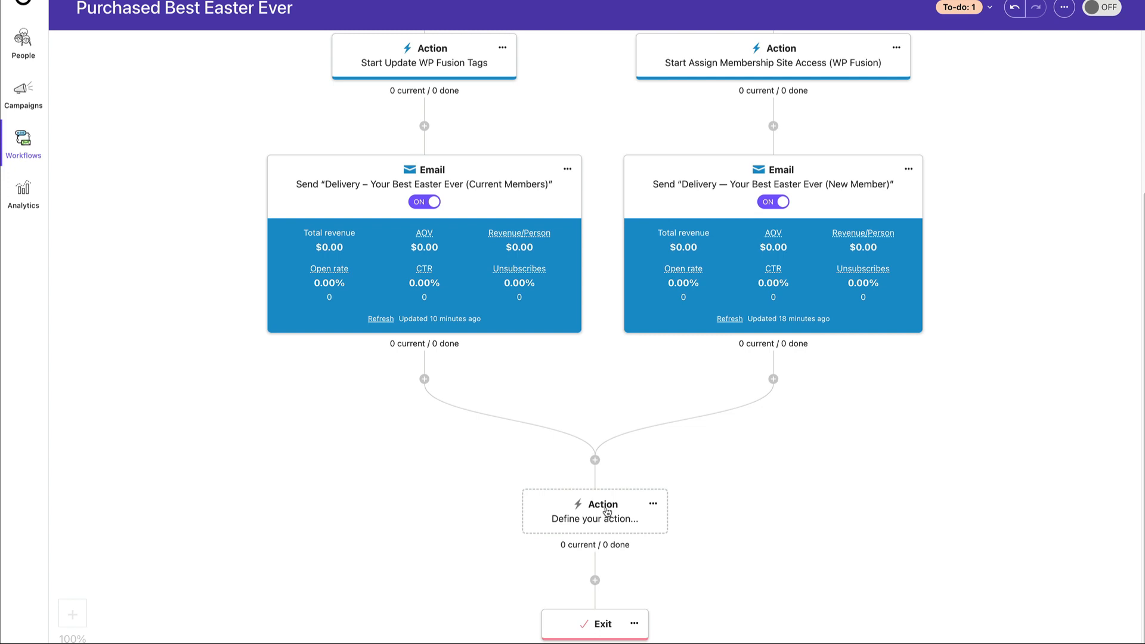
{"action": "left_click", "coordinate": [607, 512]}
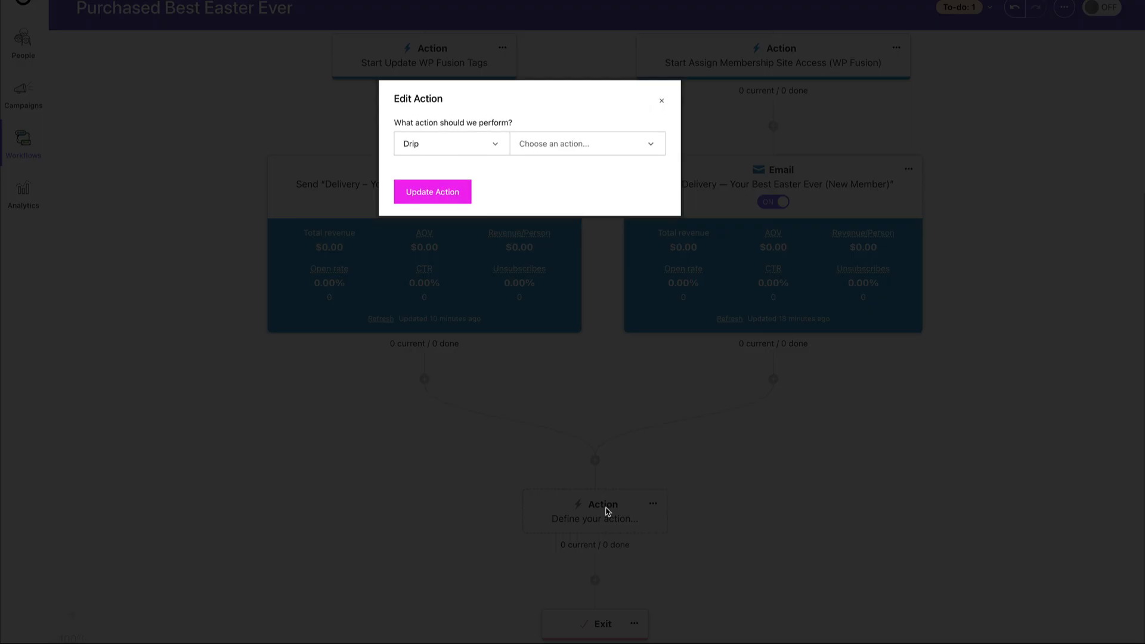
{"action": "left_click", "coordinate": [611, 101]}
{"action": "type", "text": "http"}
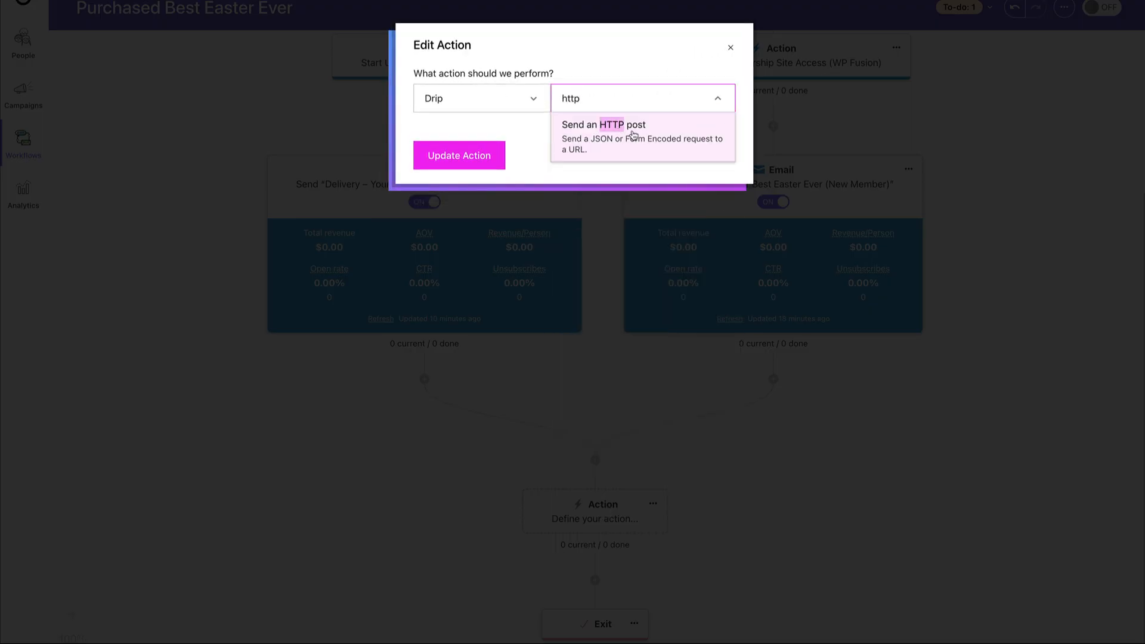
{"action": "left_click", "coordinate": [633, 135]}
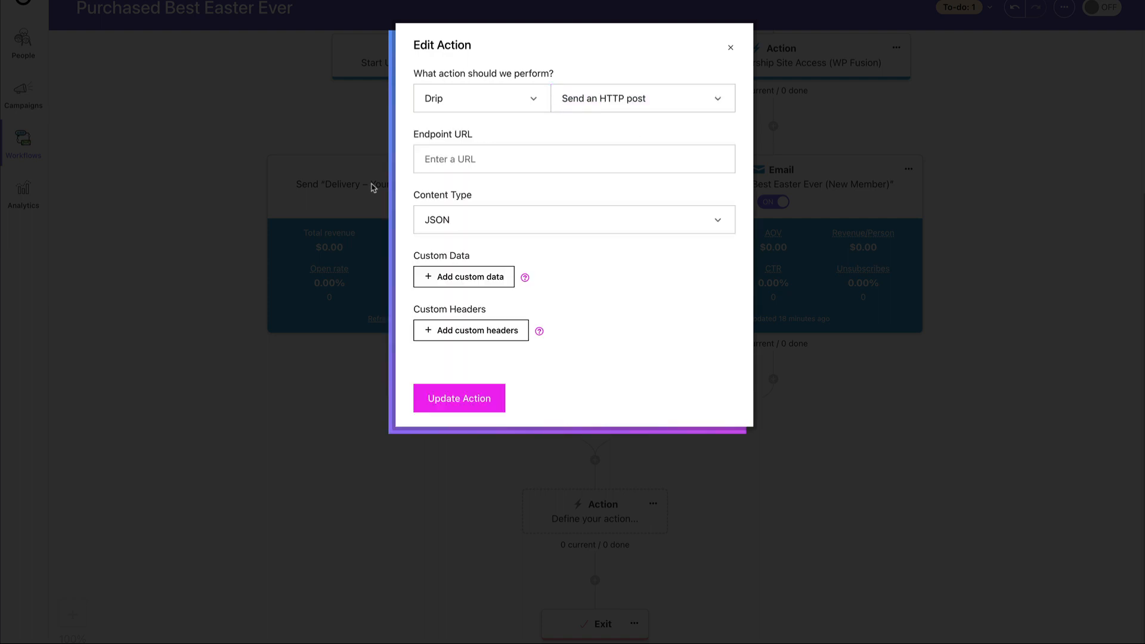
{"action": "left_click", "coordinate": [477, 157]}
{"action": "key", "text": "ctrl+v"}
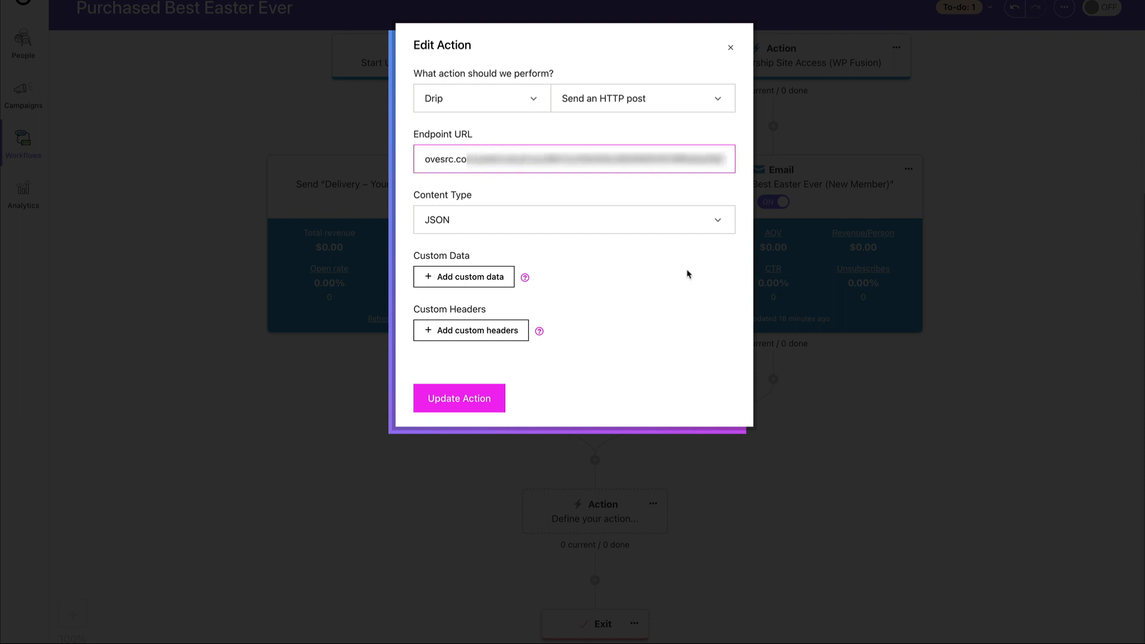
Step: Check the event parameters in the webhook documentation and add a custom data entry named email with the value {{ subscriber.email }}
{"action": "left_click", "coordinate": [447, 281]}
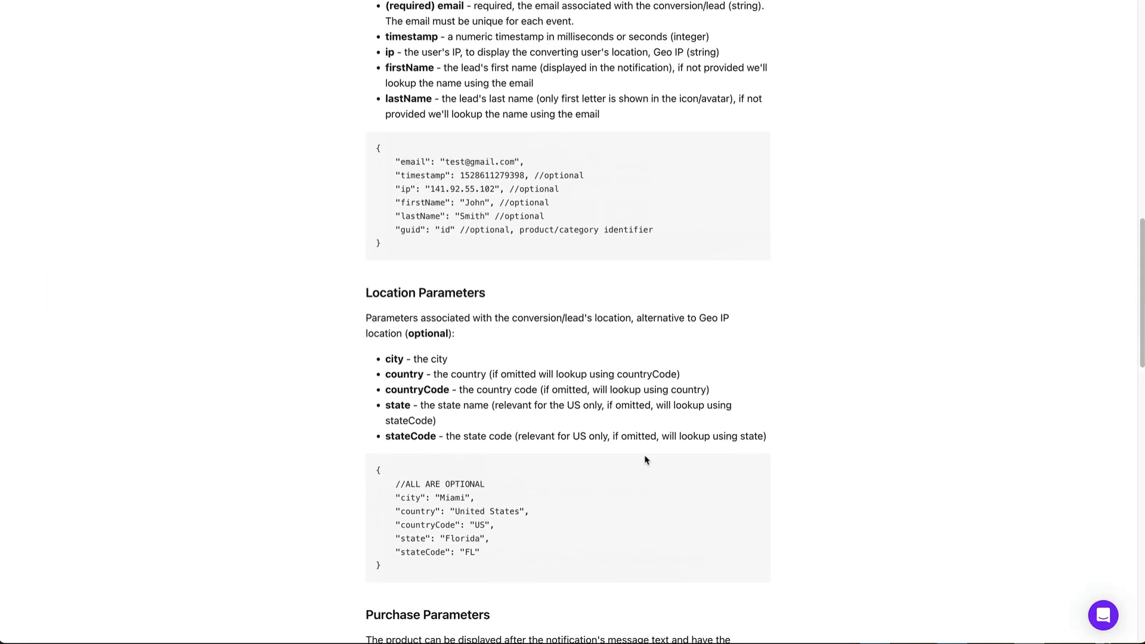
{"action": "double_click", "coordinate": [443, 7]}
{"action": "triple_click", "coordinate": [417, 41]}
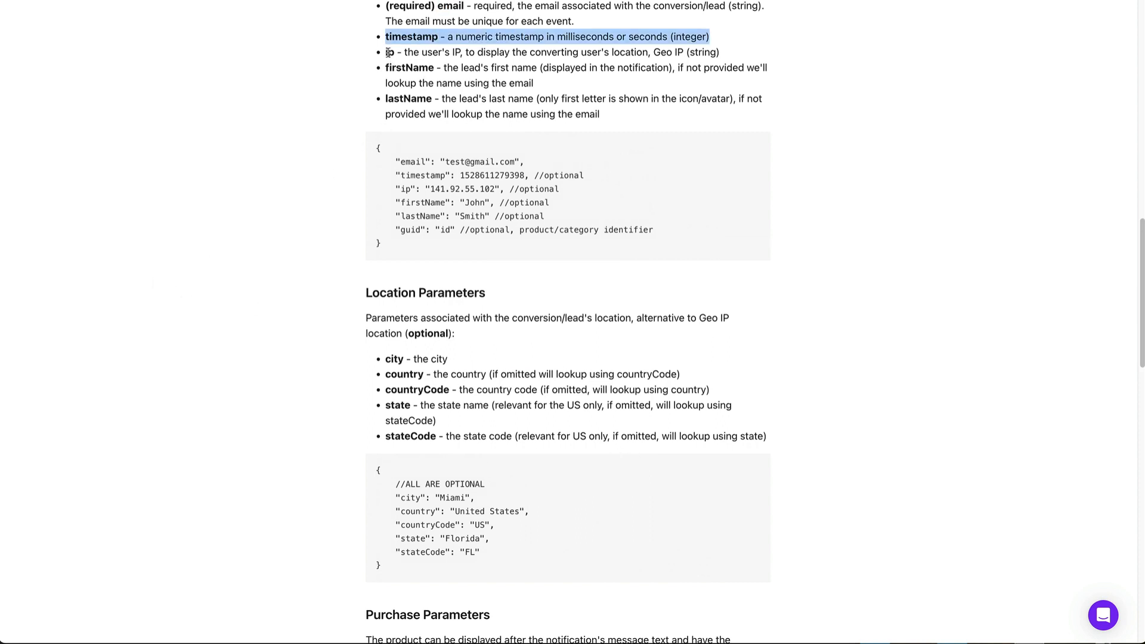
{"action": "triple_click", "coordinate": [388, 52]}
{"action": "left_click", "coordinate": [393, 67]}
{"action": "triple_click", "coordinate": [394, 69]}
{"action": "left_click", "coordinate": [390, 102]}
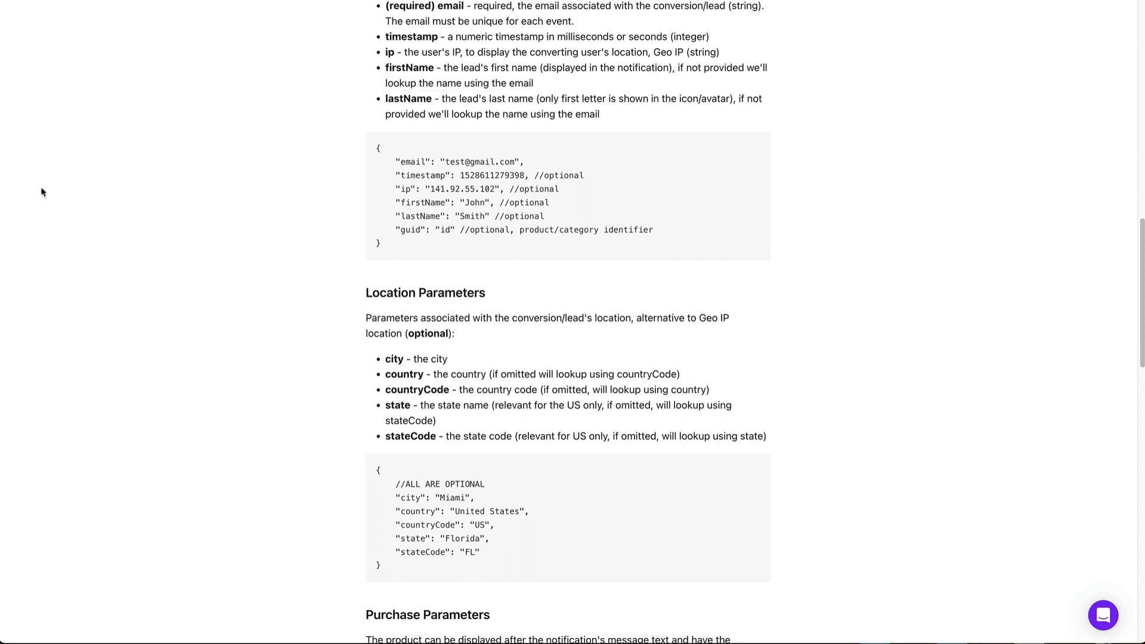
{"action": "left_click", "coordinate": [1, 197]}
{"action": "left_click", "coordinate": [120, 257]}
{"action": "type", "text": "email"}
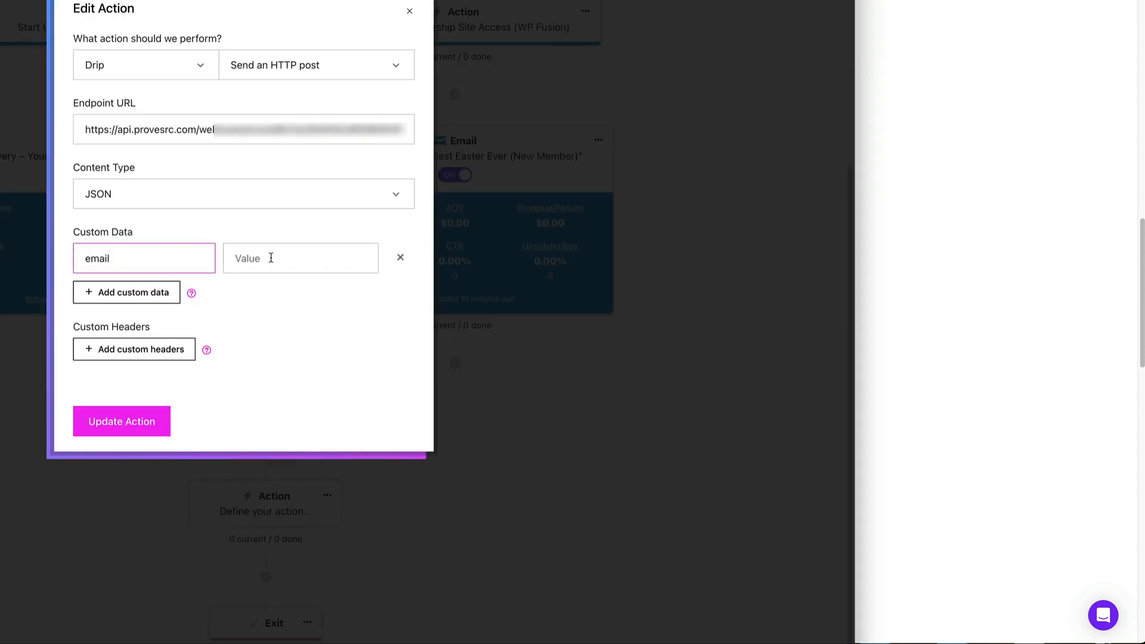
{"action": "left_click", "coordinate": [271, 258]}
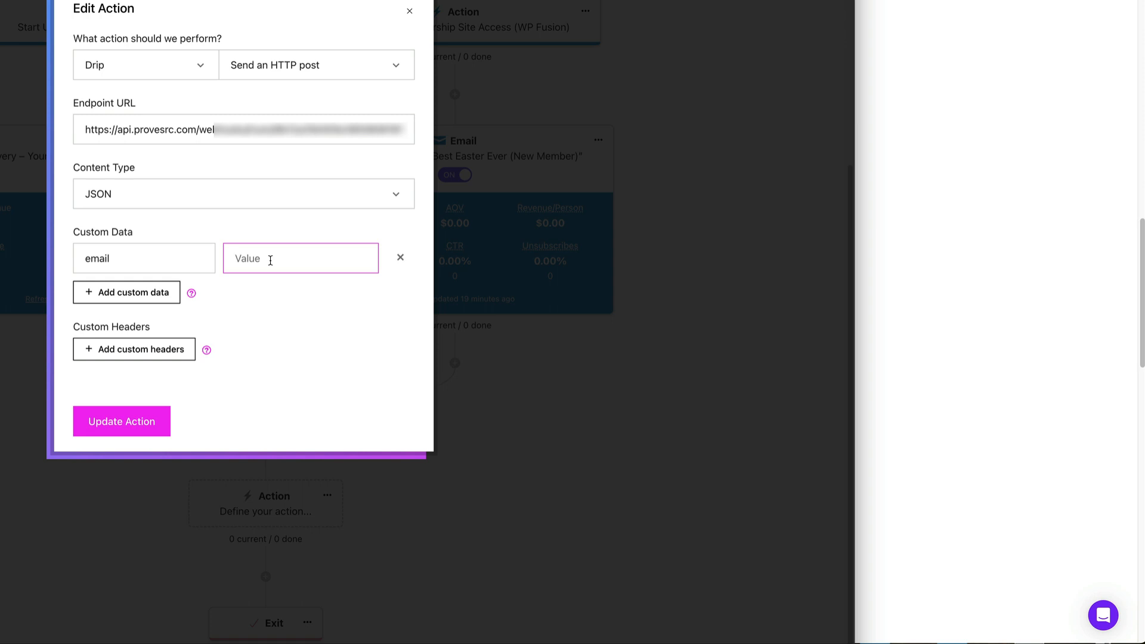
{"action": "type", "text": "{{ subscriber.email }}"}
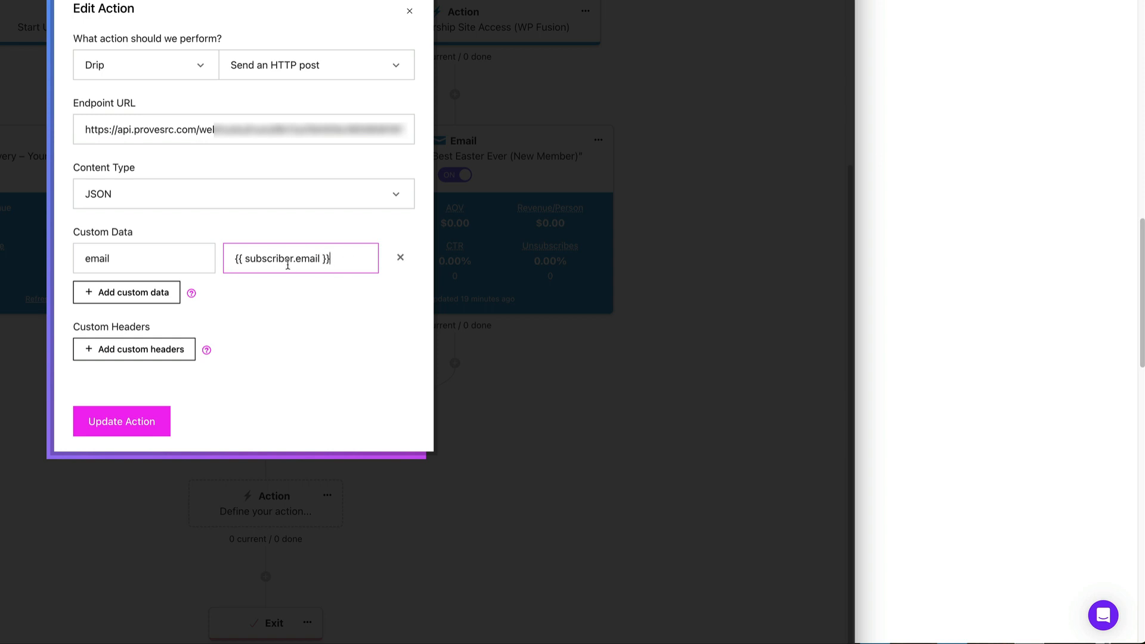
Step: Add a custom data entry named firstName with the value {{ subscriber.first_name }}
{"action": "left_click", "coordinate": [139, 299]}
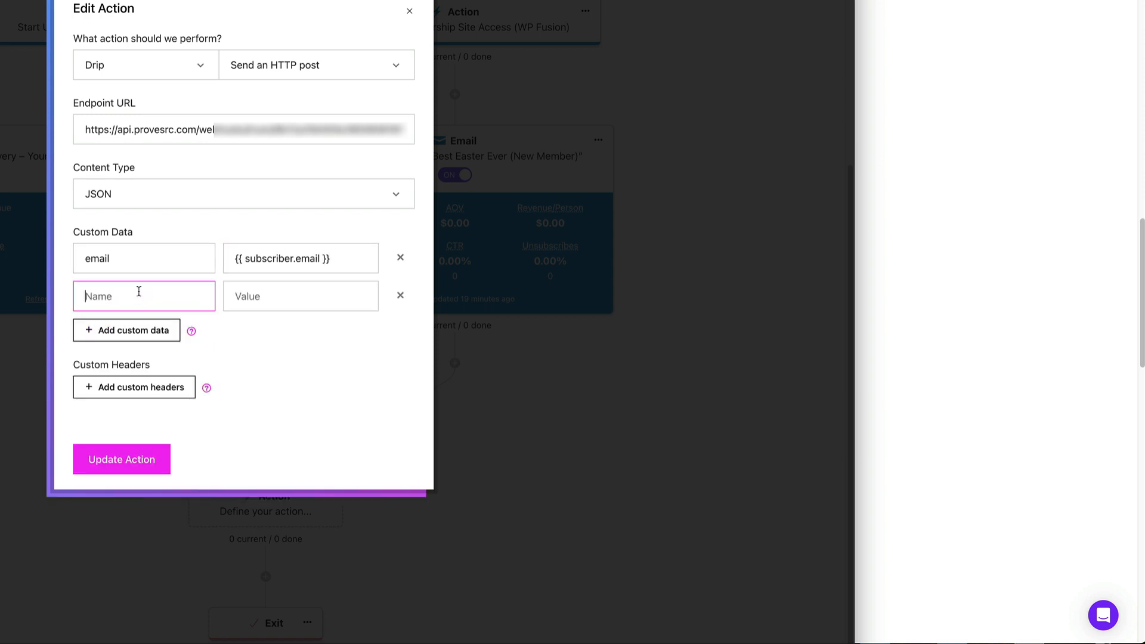
{"action": "type", "text": "firstName"}
{"action": "key", "text": "Tab"}
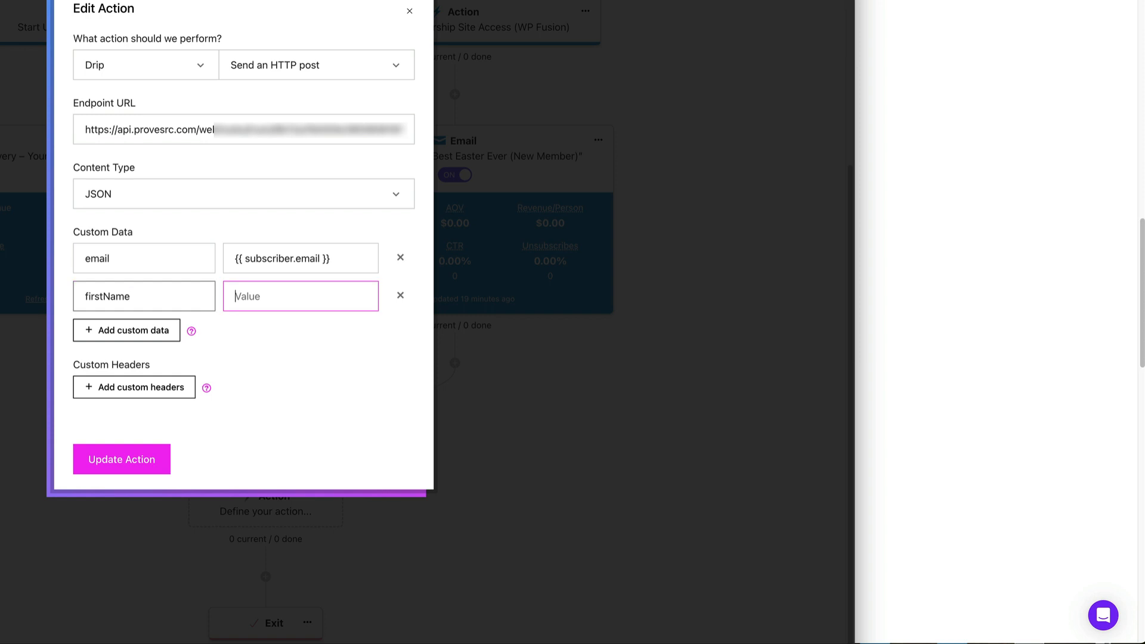
{"action": "type", "text": "{{ subscriber.first_name"}
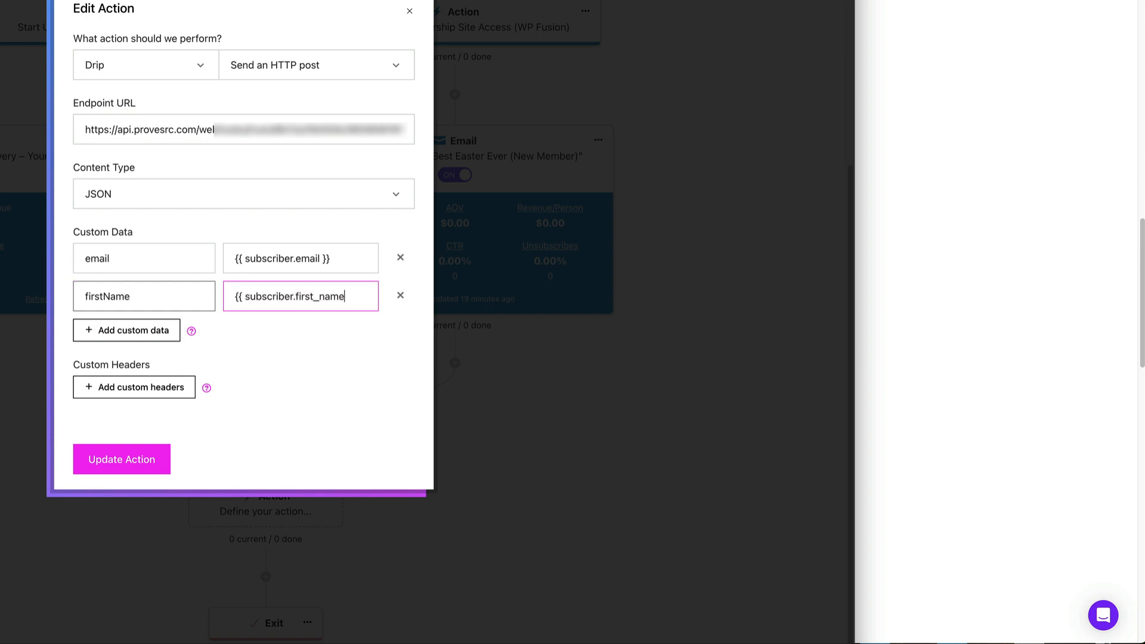
{"action": "type", "text": " }}"}
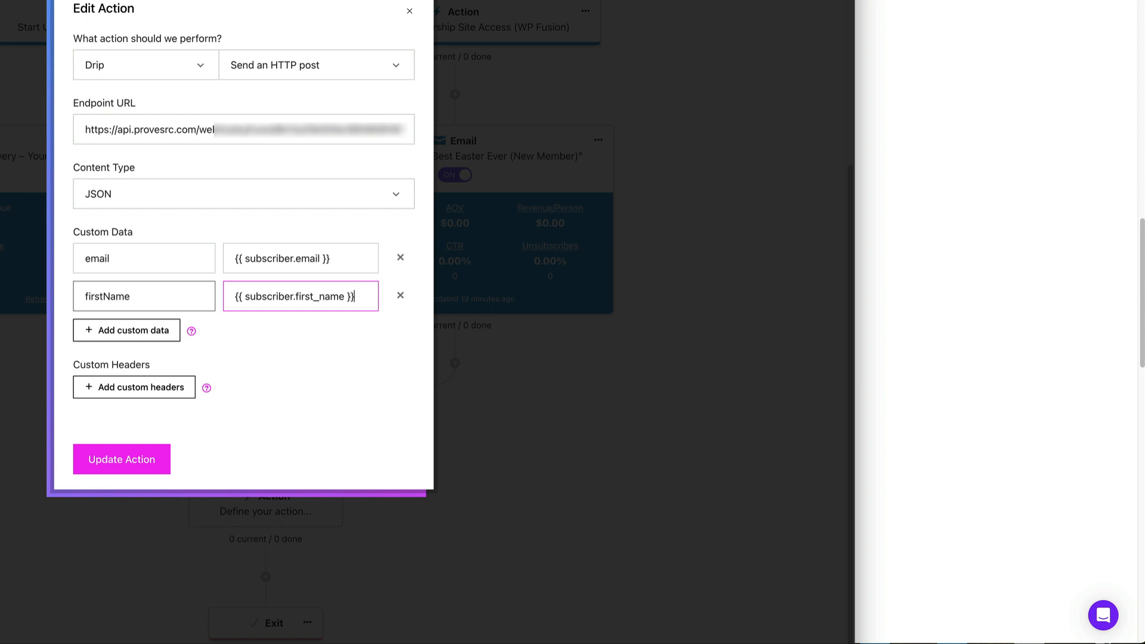
Step: Add a custom data entry named lastName with the value {{ subscriber.last_name }}, plus a blank entry below it
{"action": "left_click", "coordinate": [108, 332]}
{"action": "type", "text": "lasteName"}
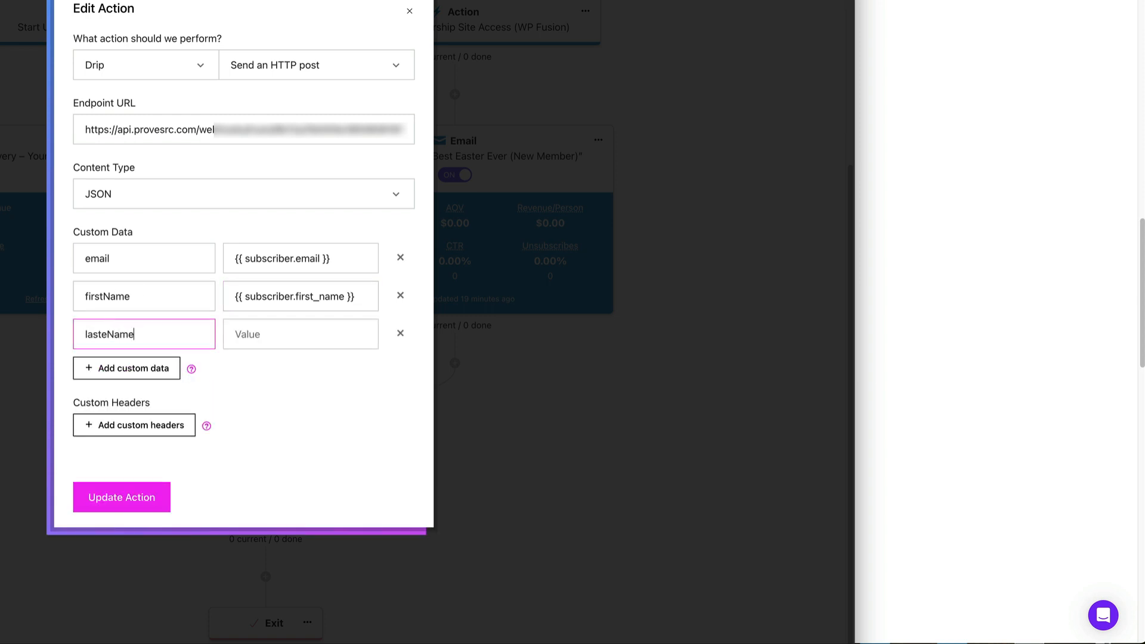
{"action": "key", "text": "Tab"}
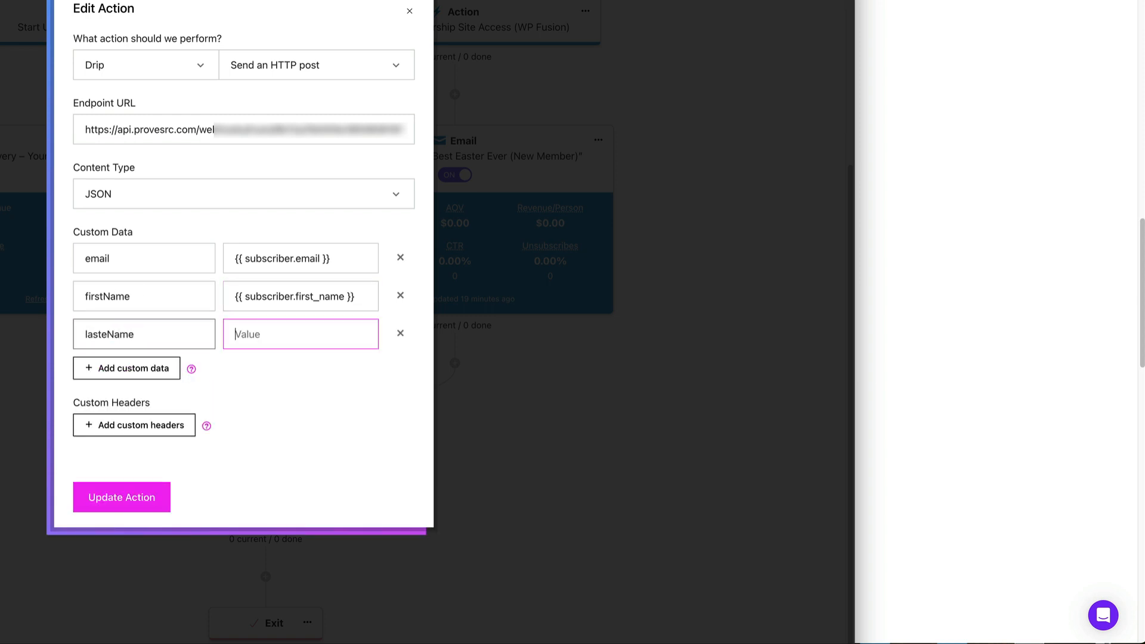
{"action": "type", "text": "{{ subscriber.last_name"}
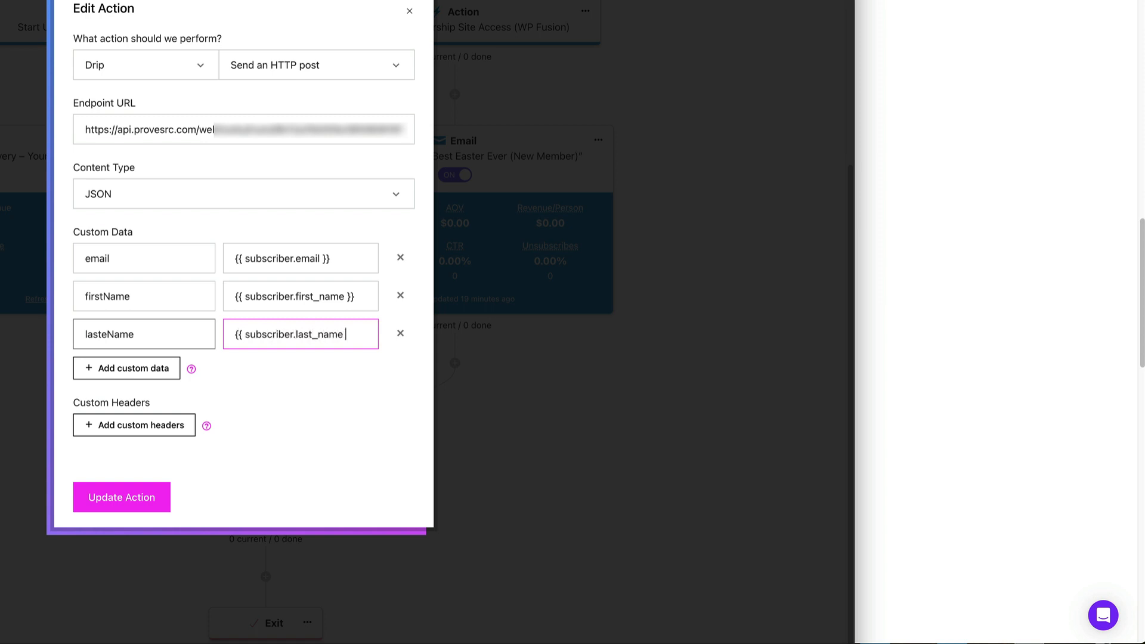
{"action": "type", "text": " }}"}
{"action": "left_click", "coordinate": [147, 368]}
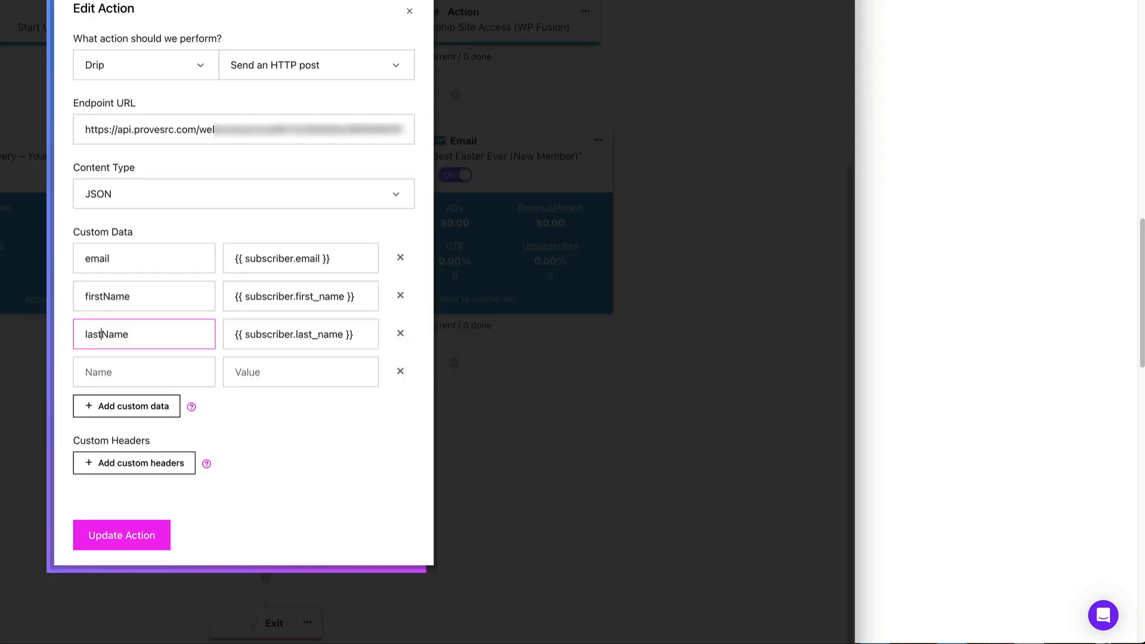
Step: Fill the blank custom data entry with the name timestamp and the value {{ now }}
{"action": "left_click", "coordinate": [120, 365]}
{"action": "type", "text": "timestamp"}
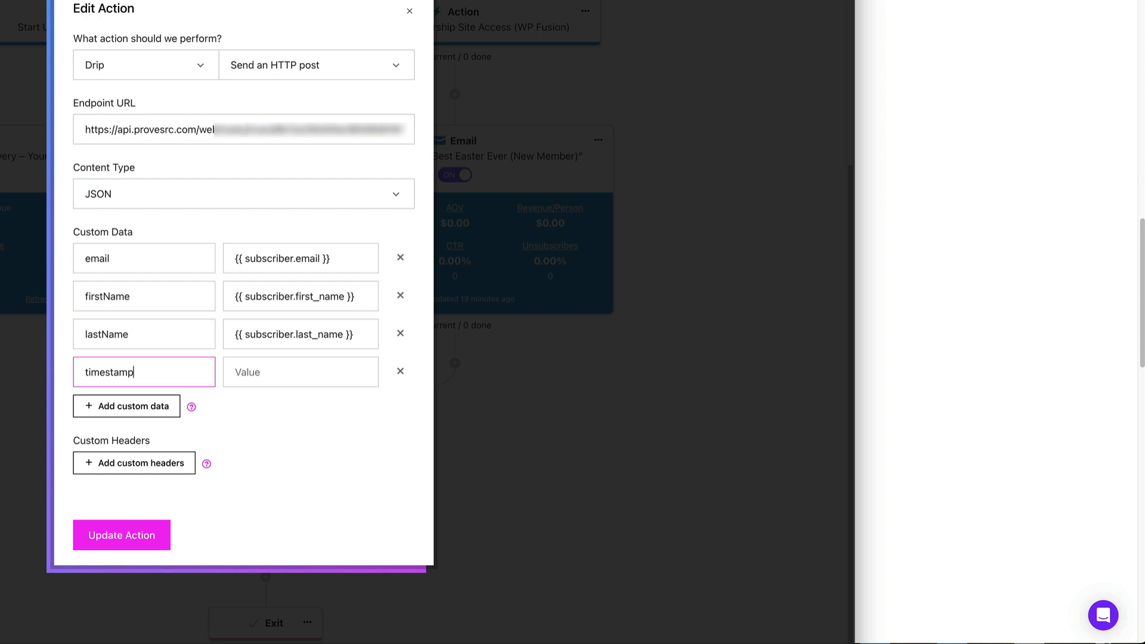
{"action": "key", "text": "Tab"}
{"action": "type", "text": "{"}
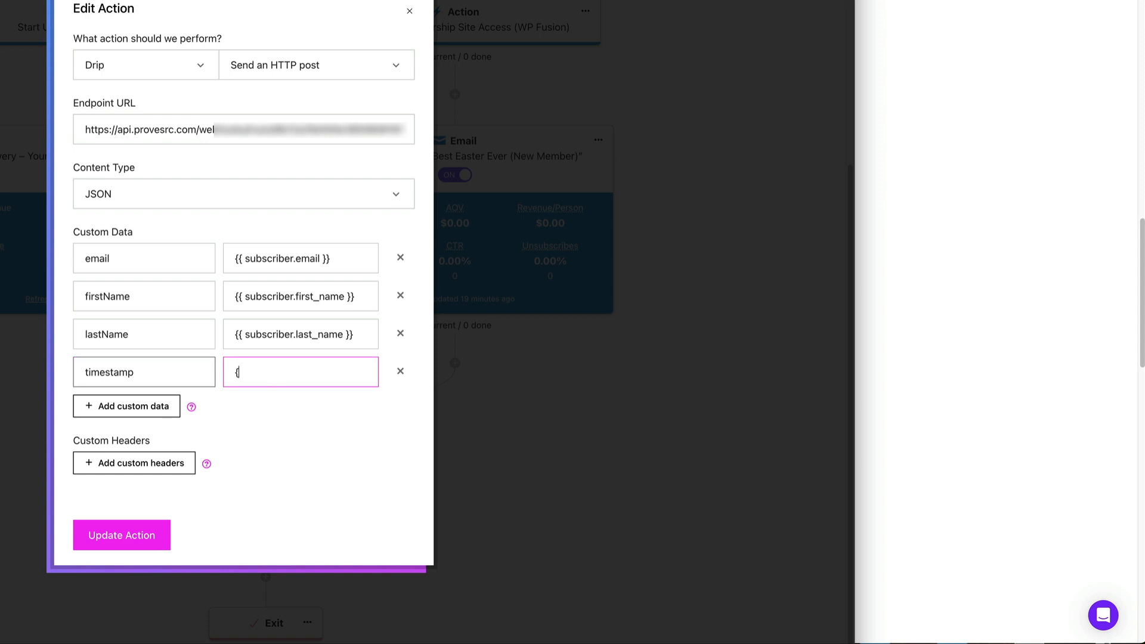
{"action": "type", "text": "{ now }}"}
{"action": "left_click", "coordinate": [127, 421]}
{"action": "left_click_drag", "start_coordinate": [235, 374], "coordinate": [275, 375]}
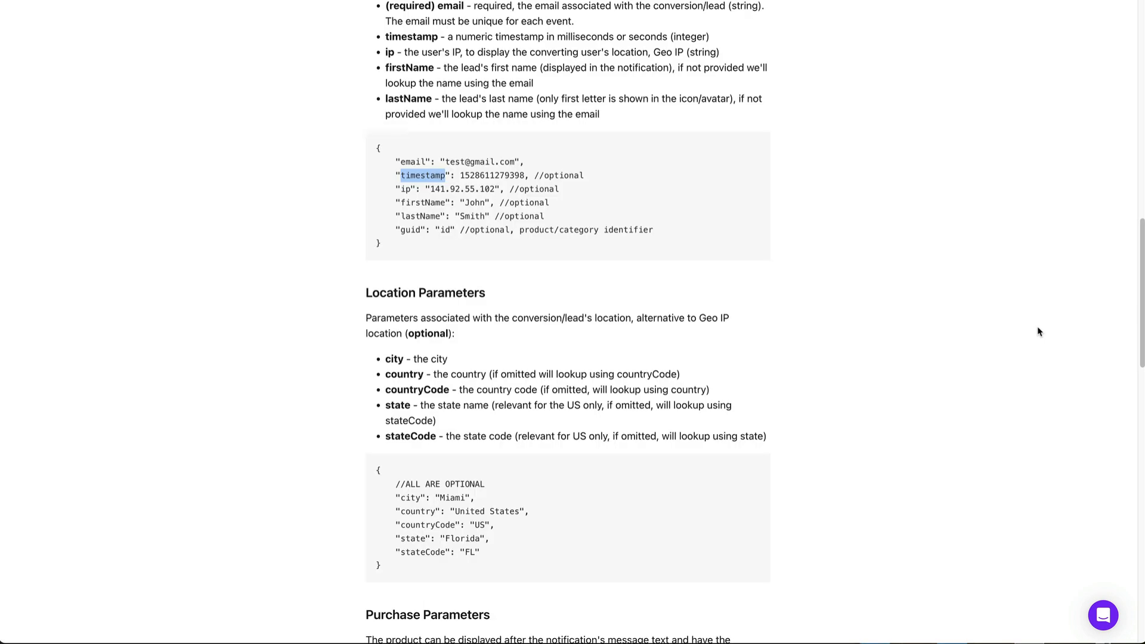
Step: Add a custom data entry named ip with the value {{ subscriber.ip_address }}
{"action": "left_click", "coordinate": [149, 420]}
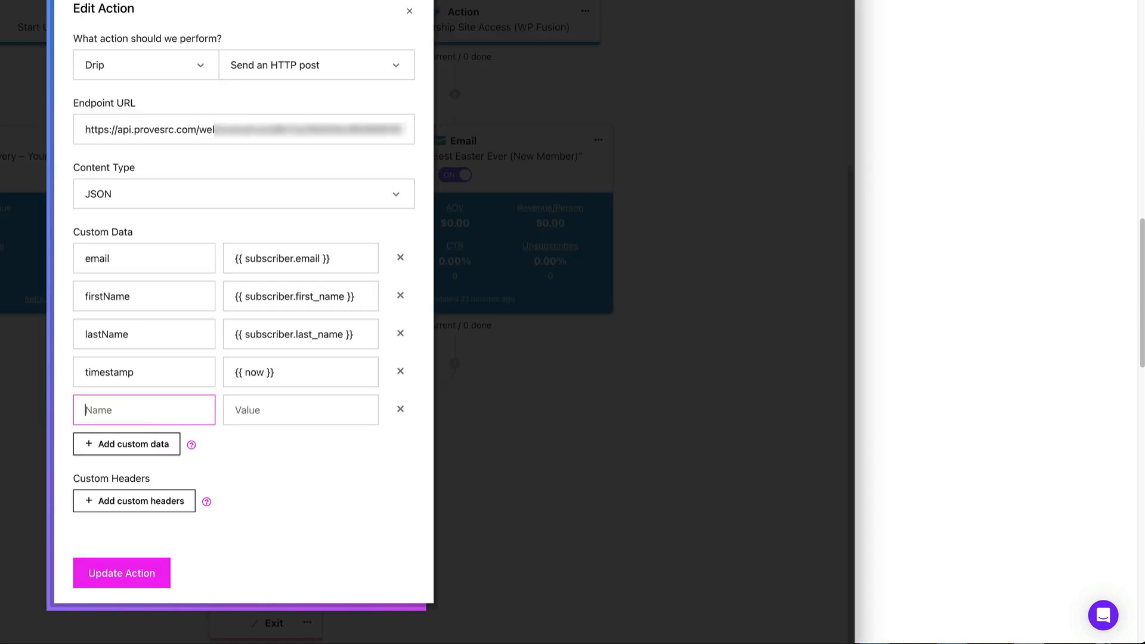
{"action": "type", "text": "ip"}
{"action": "key", "text": "Tab"}
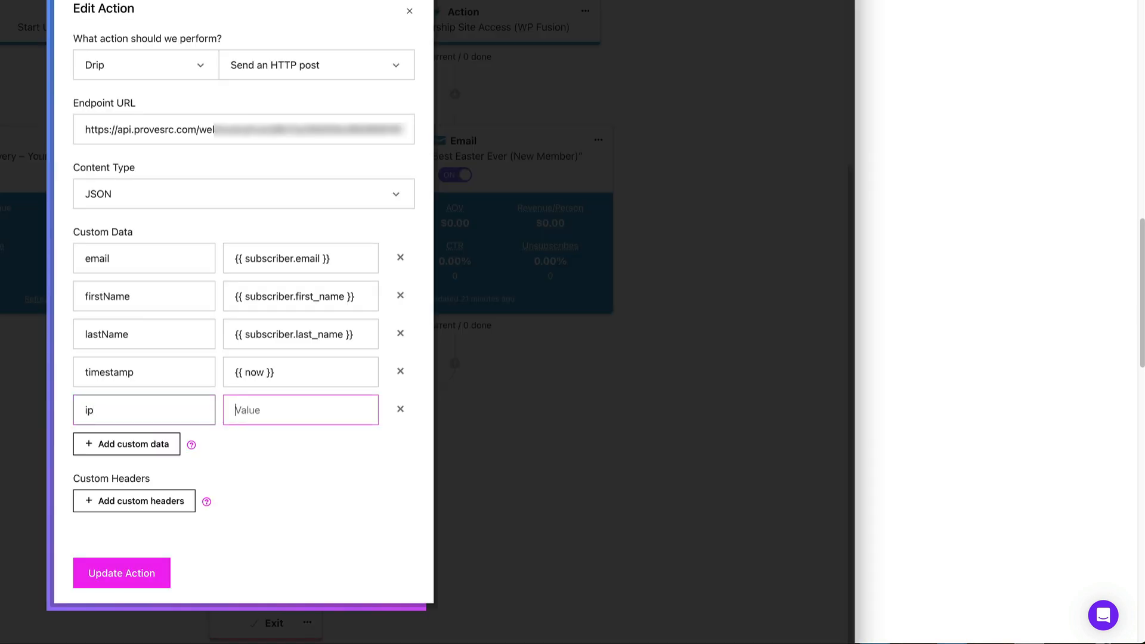
{"action": "type", "text": "{{ subscriber.ip_address }}"}
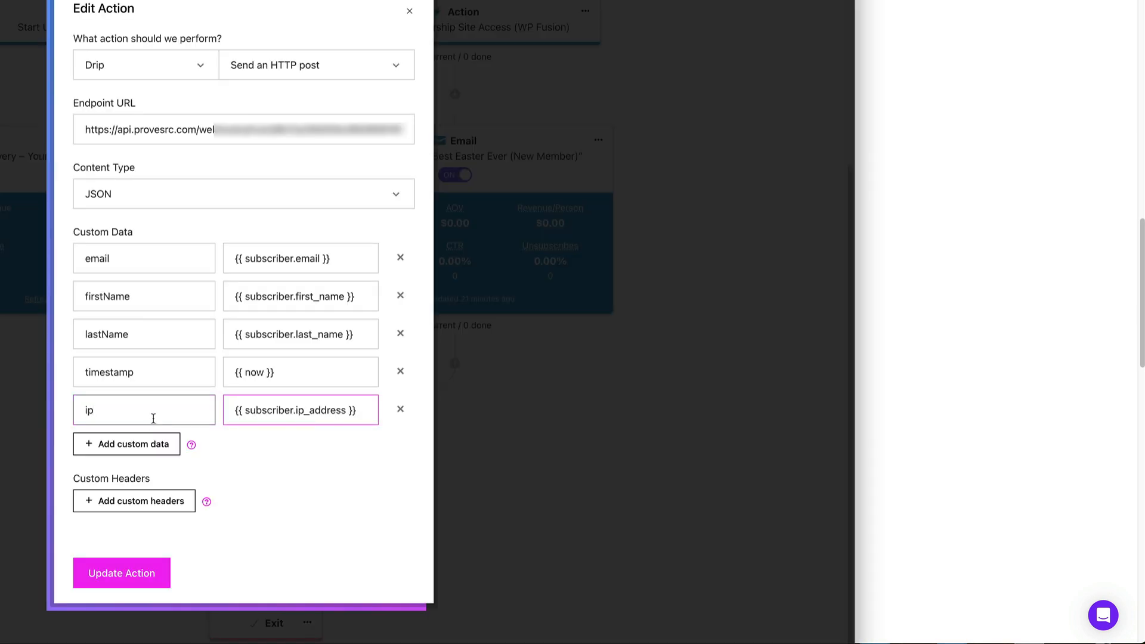
Step: Add a custom data entry named city with the value {{ subscriber.city }}
{"action": "left_click", "coordinate": [141, 445]}
{"action": "left_click", "coordinate": [141, 447]}
{"action": "type", "text": "ci"}
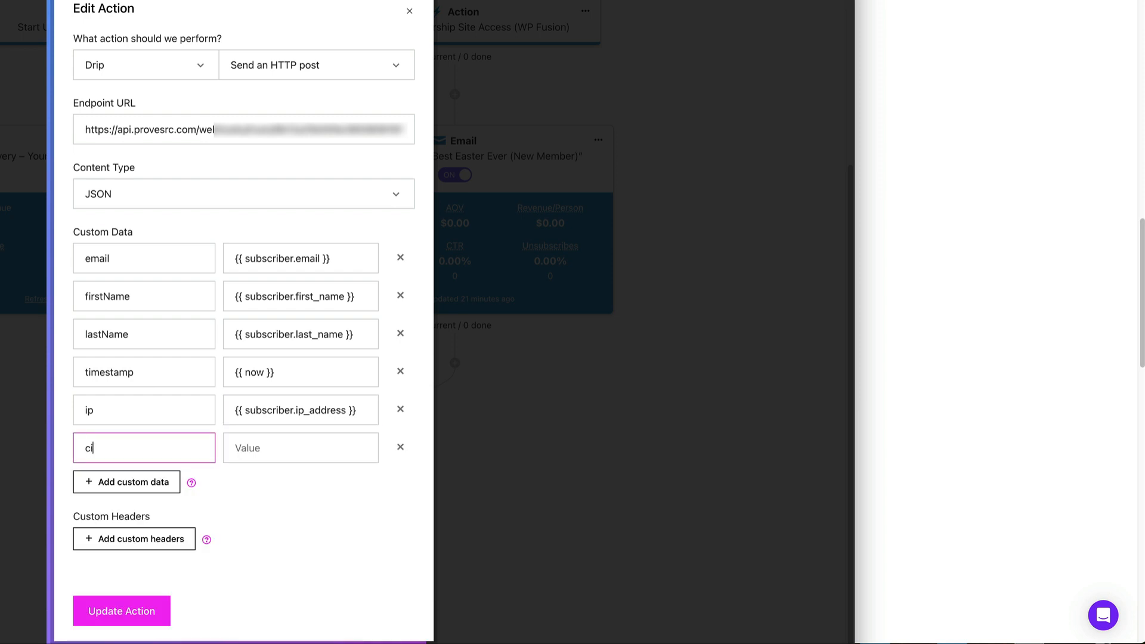
{"action": "type", "text": "ty{{ s"}
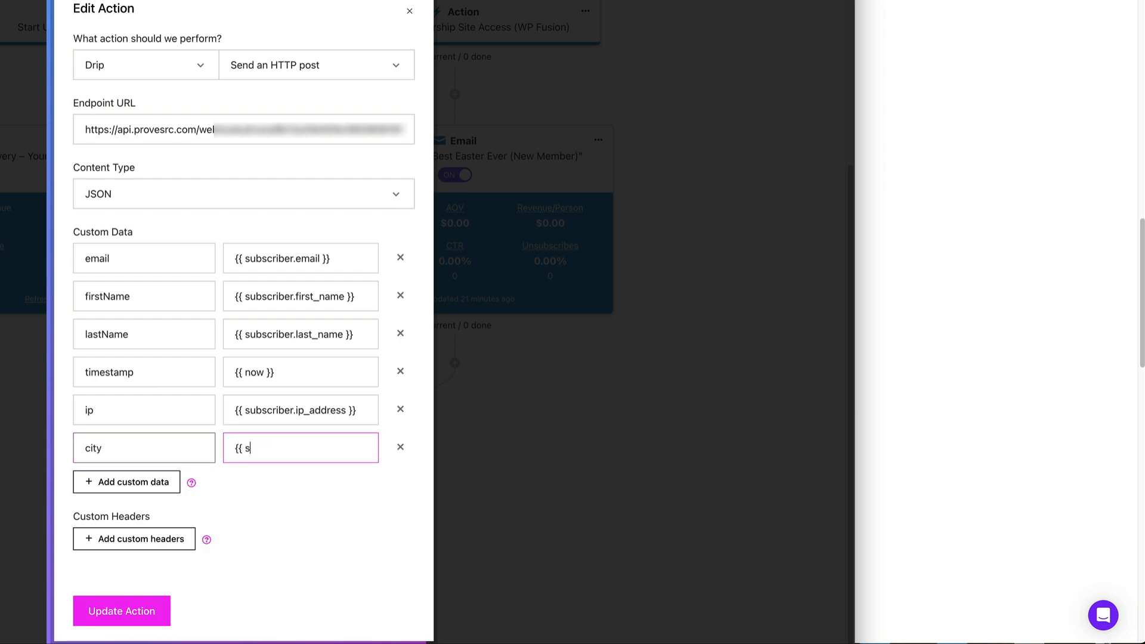
{"action": "type", "text": "ubscriber.city }}"}
Step: Add a custom data entry named state with the value {{ subscriber.state }}
{"action": "left_click", "coordinate": [106, 479]}
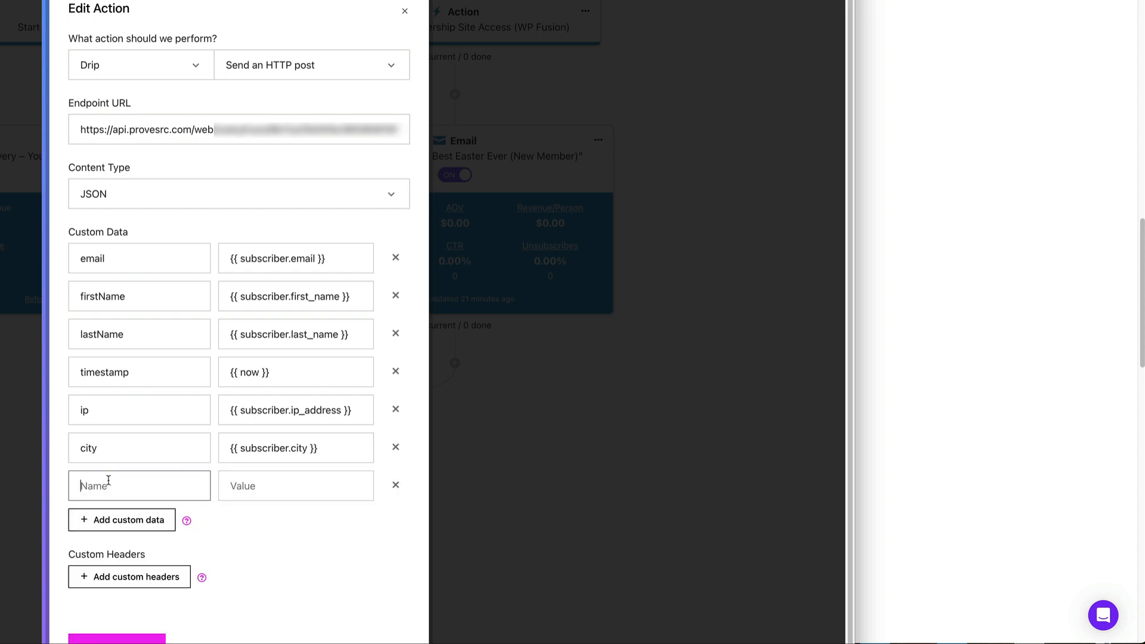
{"action": "type", "text": "state"}
{"action": "key", "text": "Tab"}
{"action": "type", "text": "{{ subscribe"}
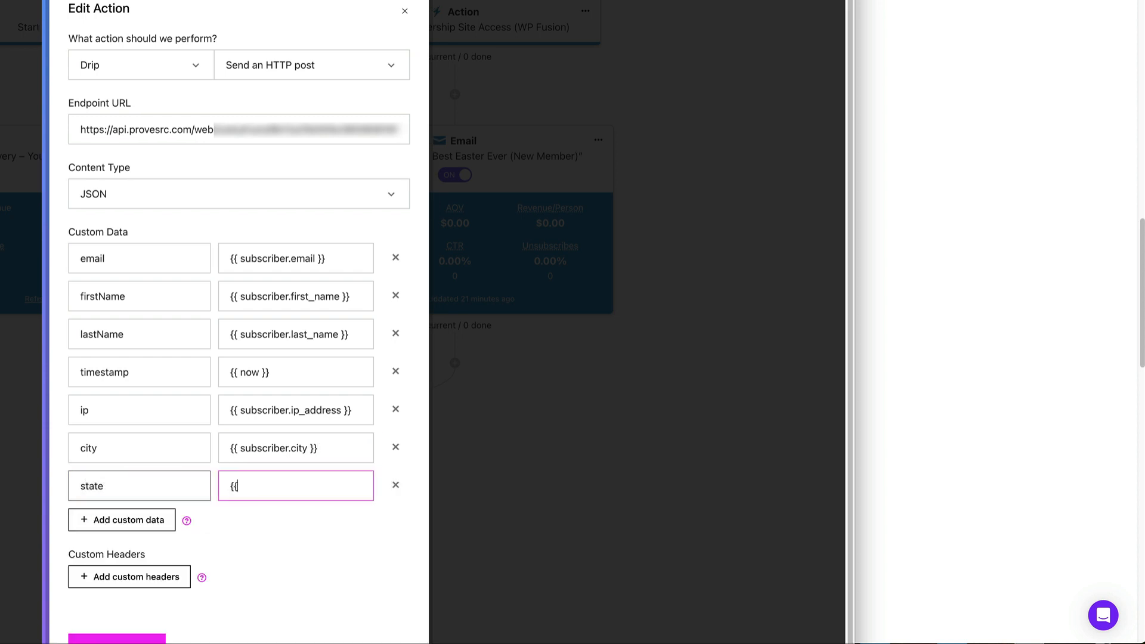
{"action": "type", "text": "r.state }}"}
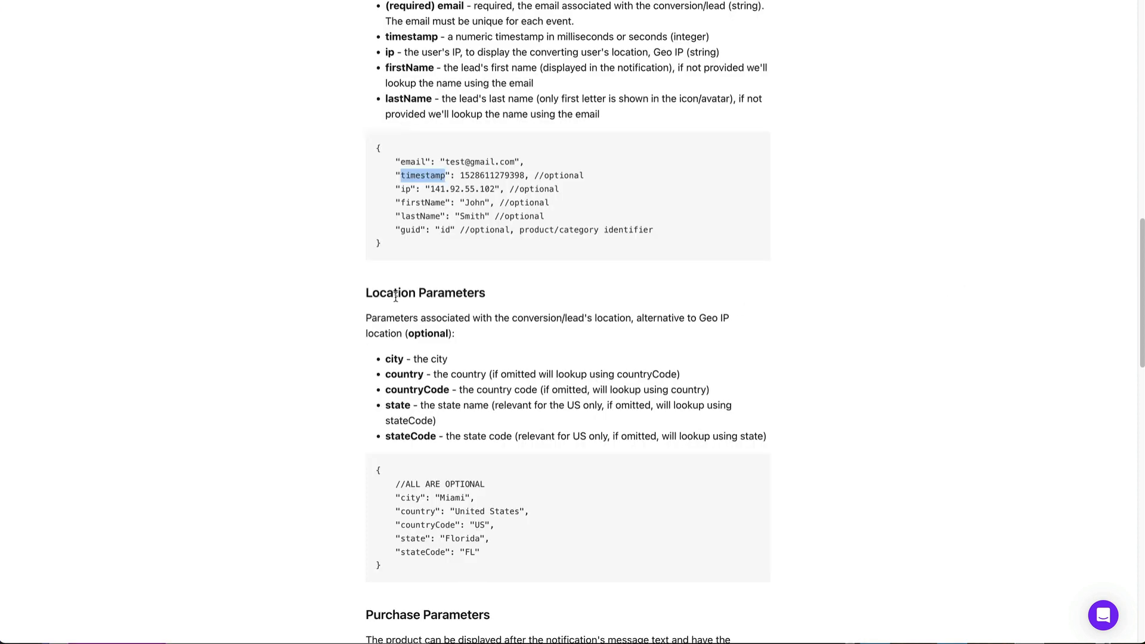
Step: Compare the optional location parameters with the ip parameter in the webhook documentation
{"action": "left_click_drag", "start_coordinate": [410, 442], "coordinate": [409, 358]}
{"action": "left_click", "coordinate": [410, 355]}
{"action": "double_click", "coordinate": [406, 190]}
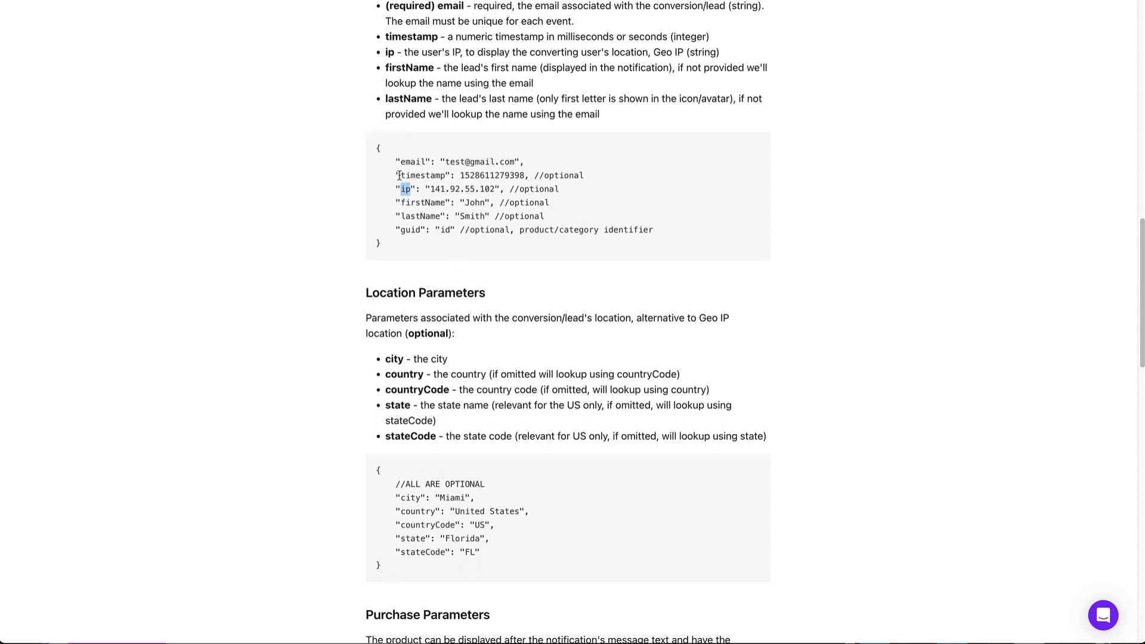
{"action": "left_click_drag", "start_coordinate": [386, 358], "coordinate": [755, 450]}
{"action": "left_click", "coordinate": [755, 450]}
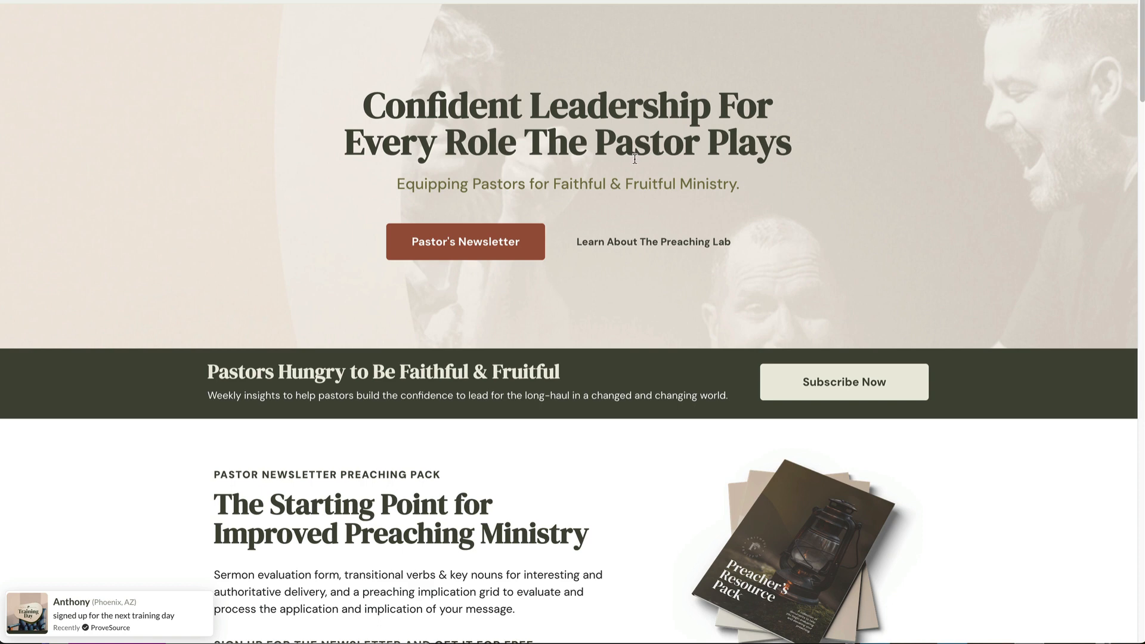
Step: Return to the Drip workflow and save the HTTP post action with its custom data
{"action": "left_click", "coordinate": [227, 643]}
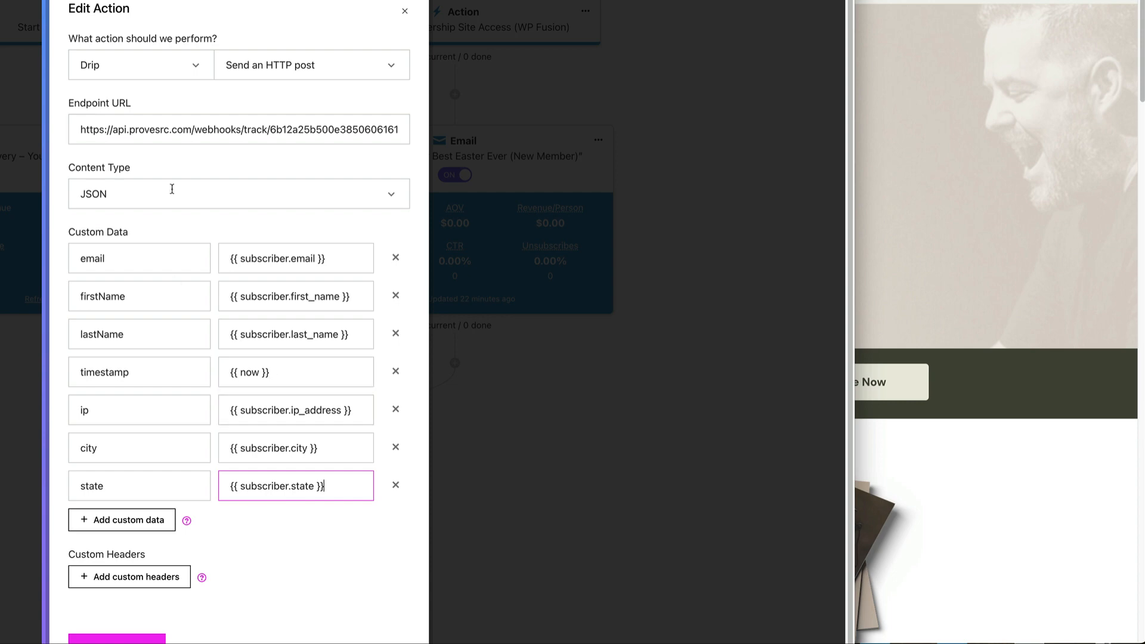
{"action": "scroll", "coordinate": [236, 120], "scroll_direction": "down", "scroll_amount": 1}
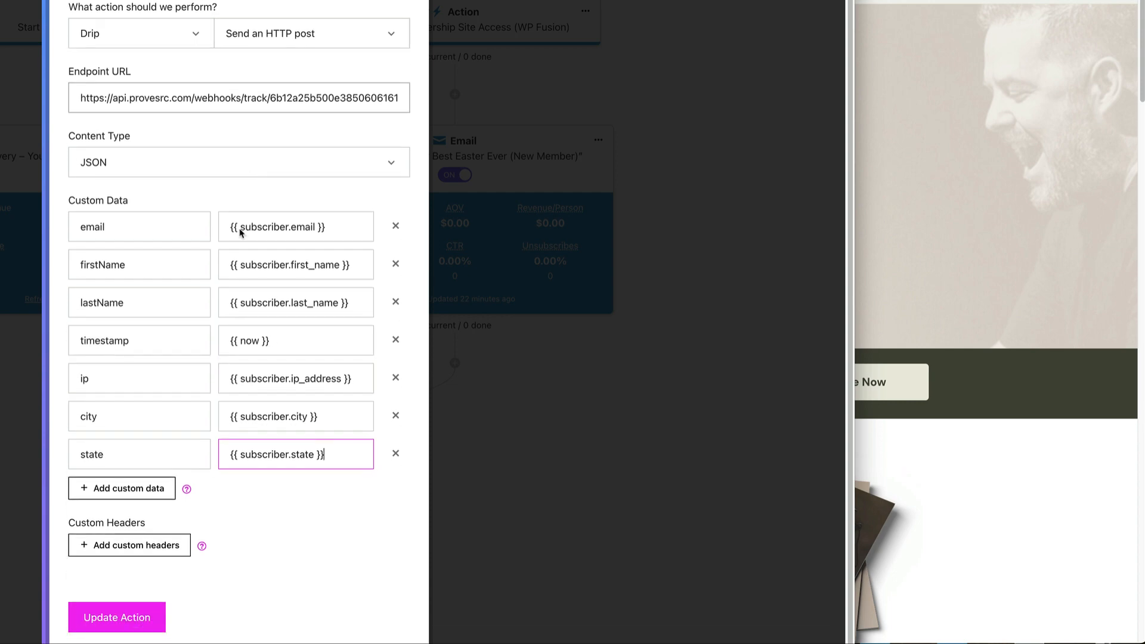
{"action": "left_click", "coordinate": [134, 615]}
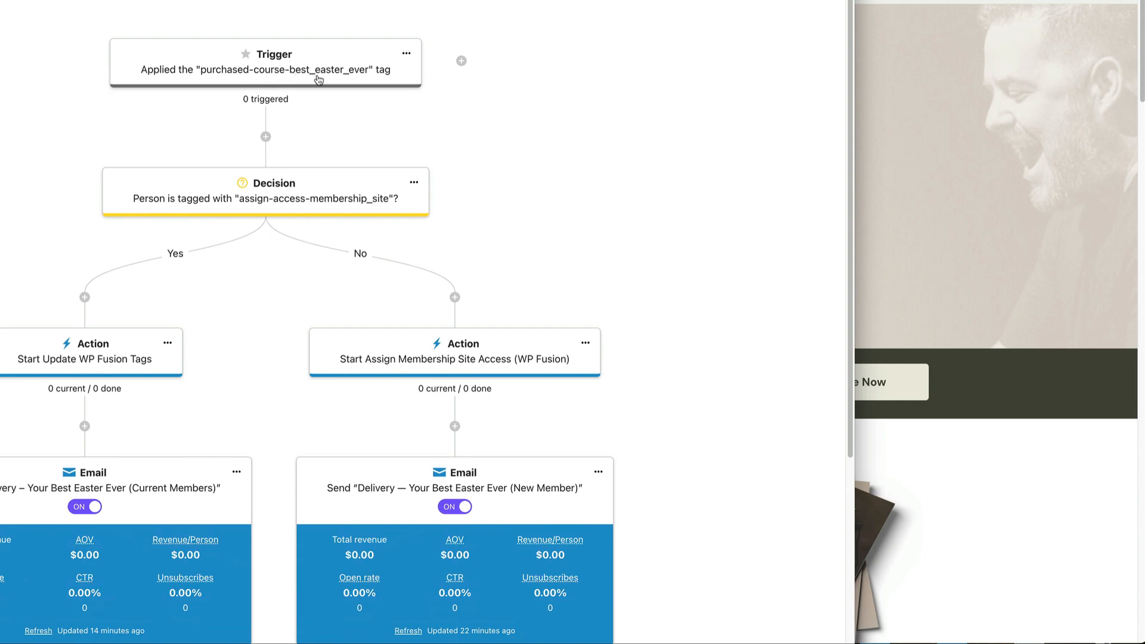
{"action": "scroll", "coordinate": [274, 340], "scroll_direction": "down", "scroll_amount": 5}
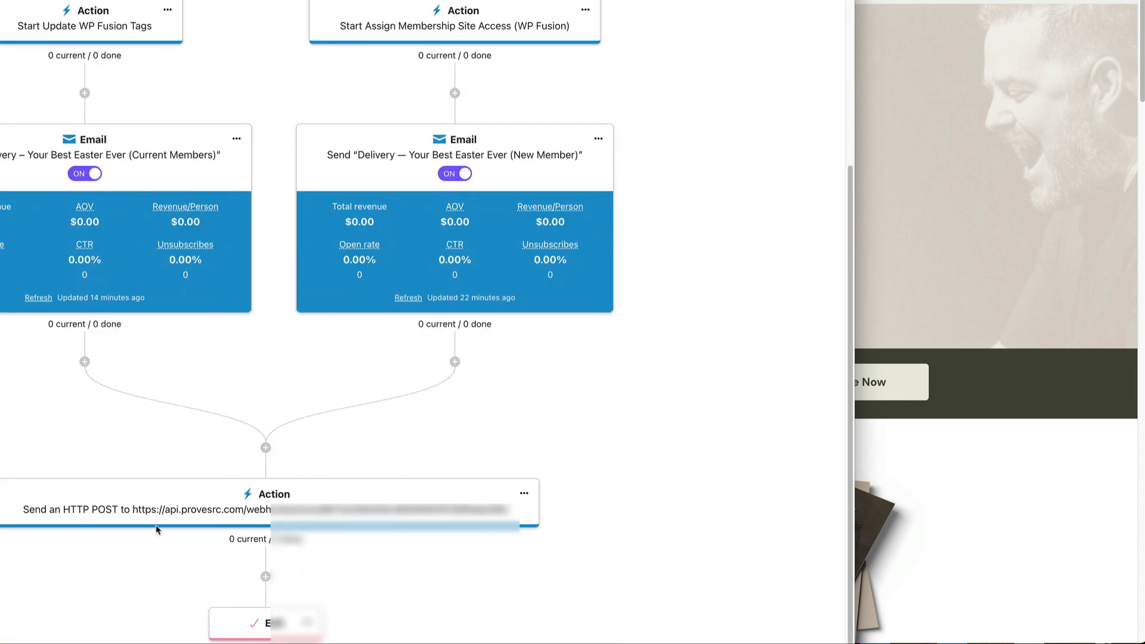